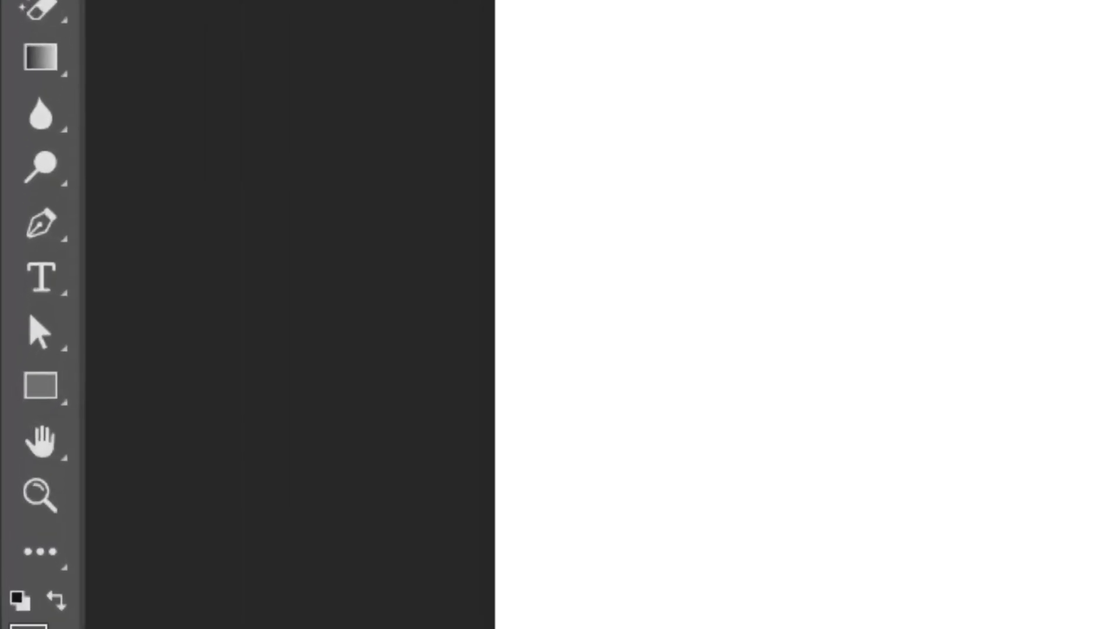
Step: Add a line of point text reading "dafdsjafjdsajfdsfj" in the upper-left area of the canvas
click(29, 286)
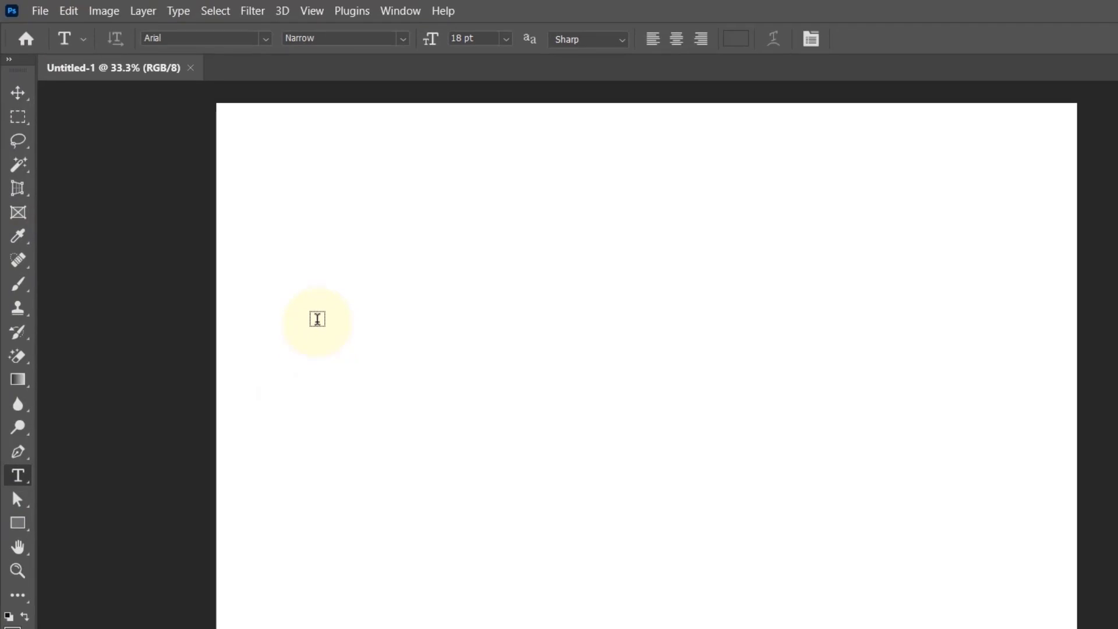
click(317, 319)
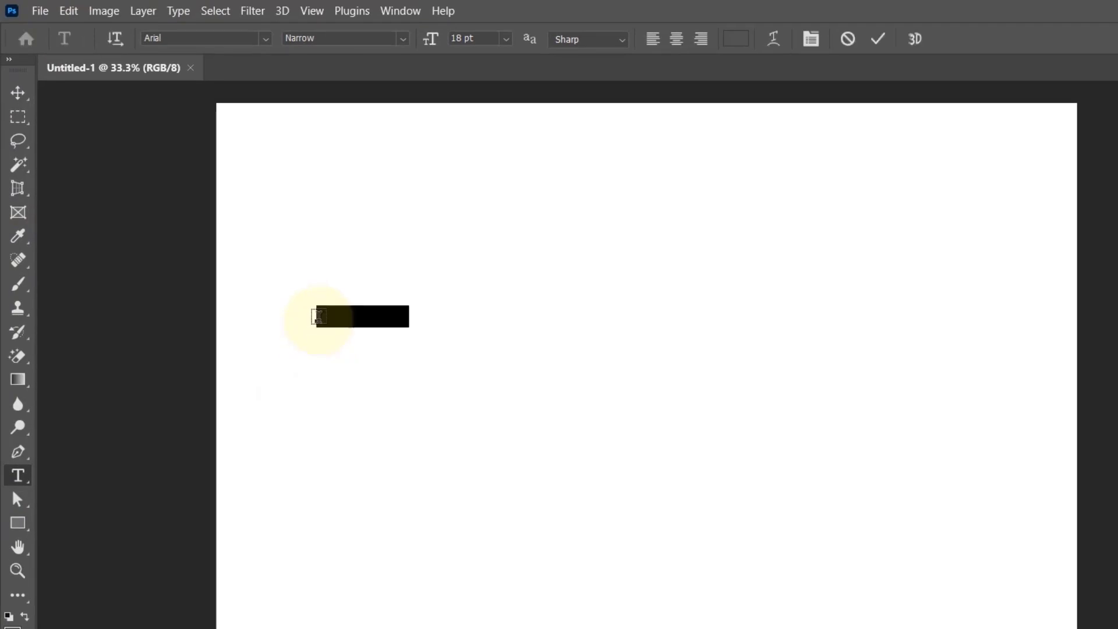
text(dafdsjafjdsajfdsfj)
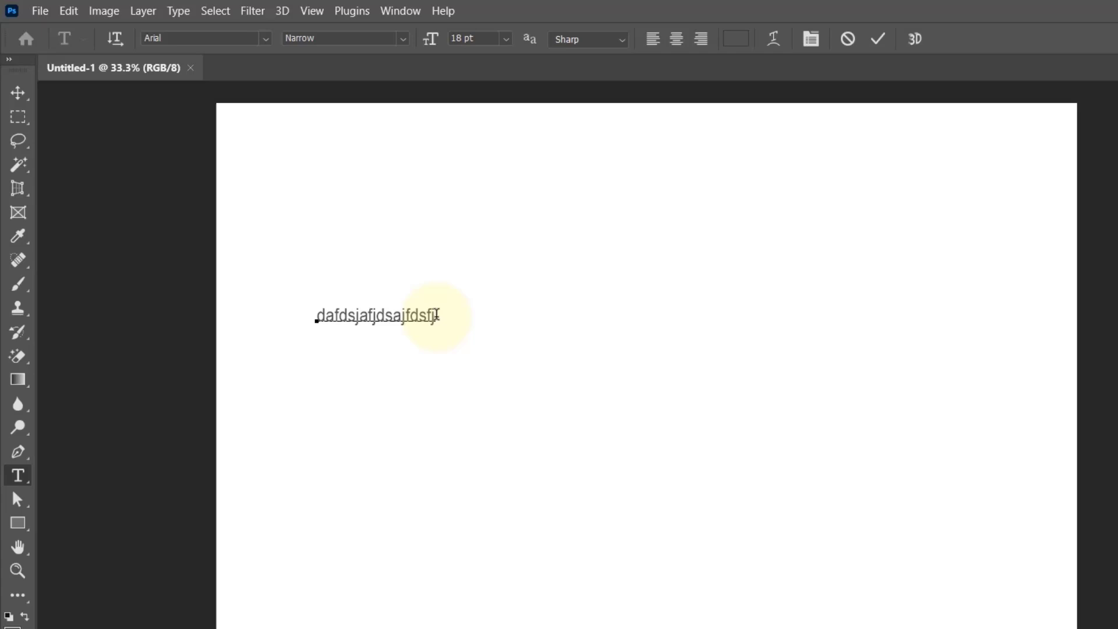
Step: Set the whole text line to Arial Regular at 15 pt and commit the edit
drag(434, 316, 274, 299)
click(263, 38)
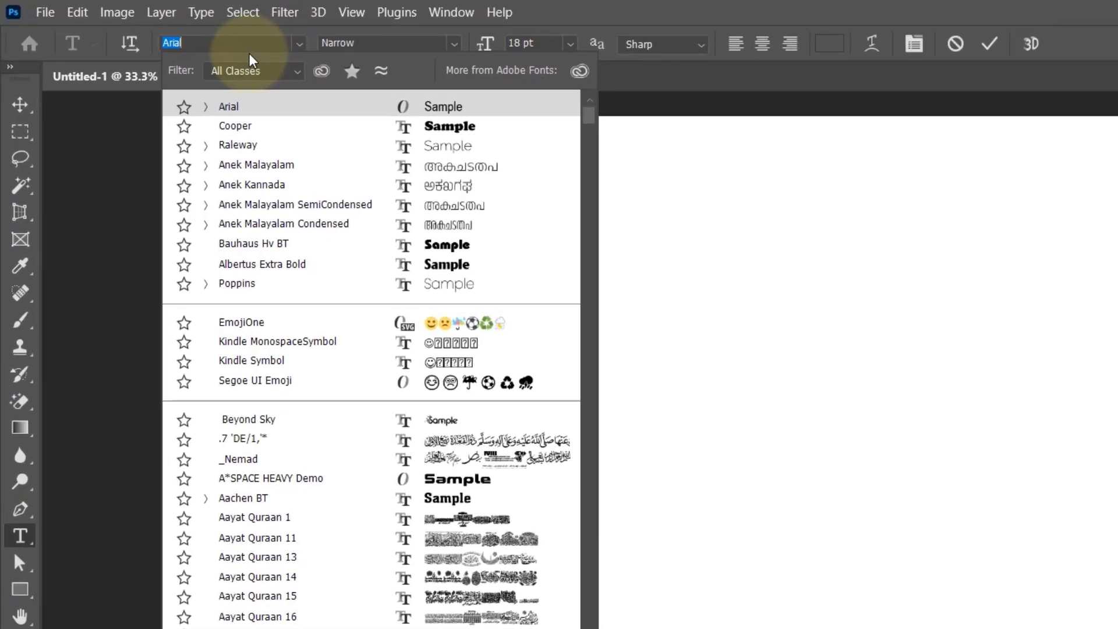
text(arial)
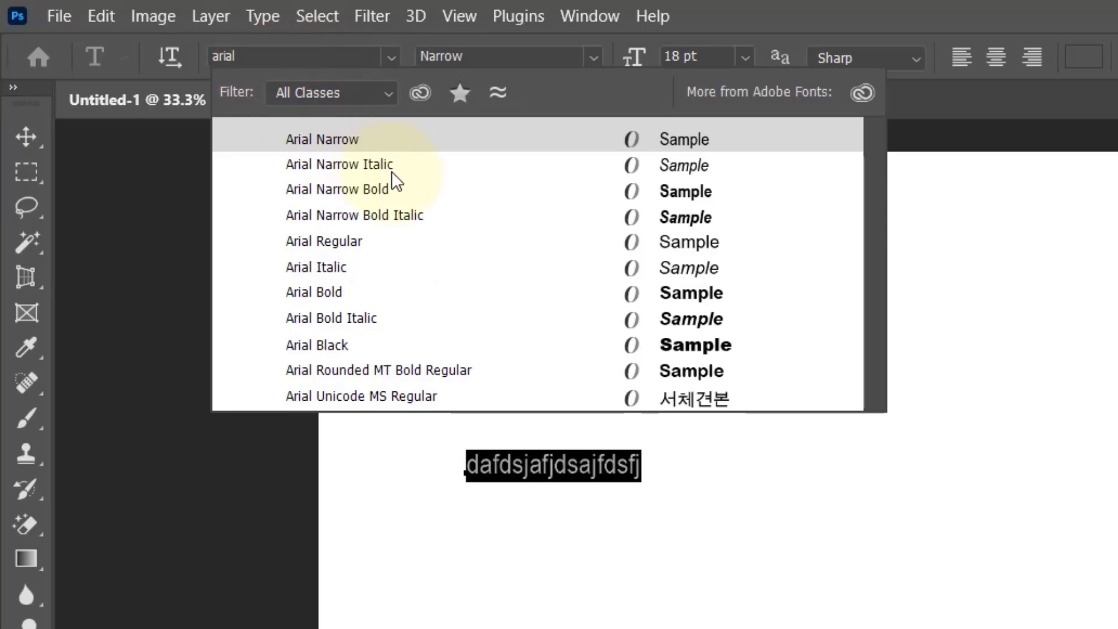
click(353, 241)
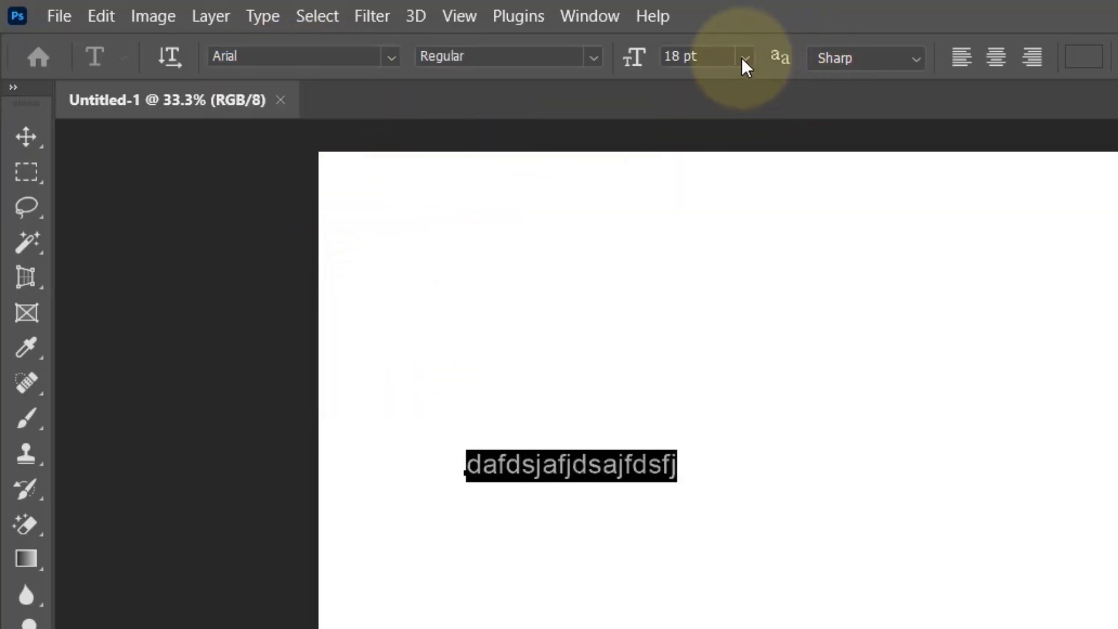
click(711, 56)
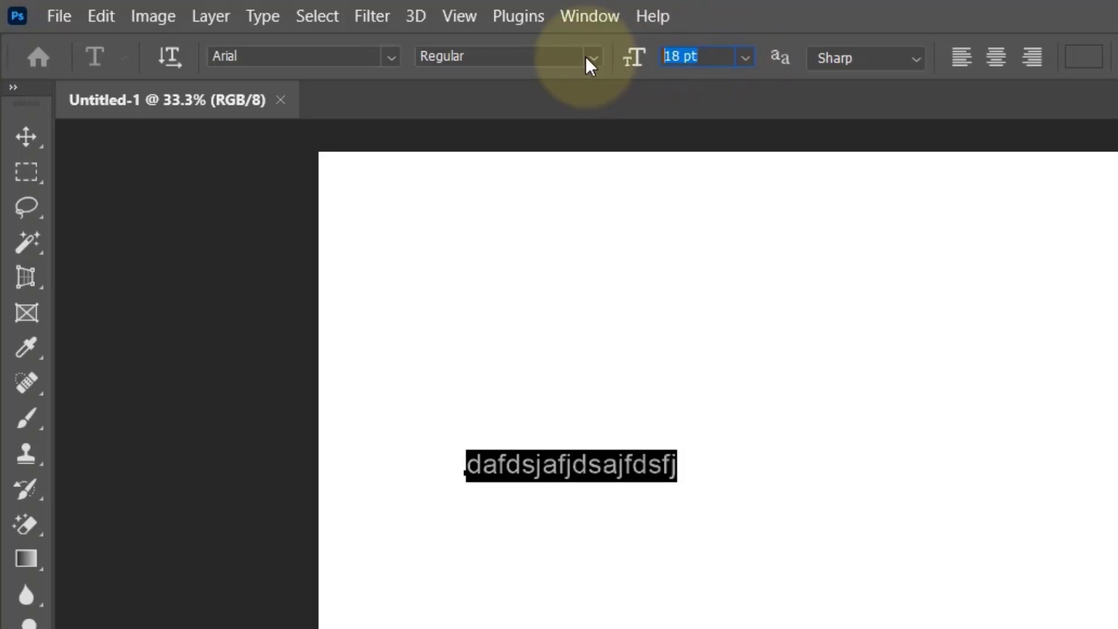
text(15 pt)
key(Return)
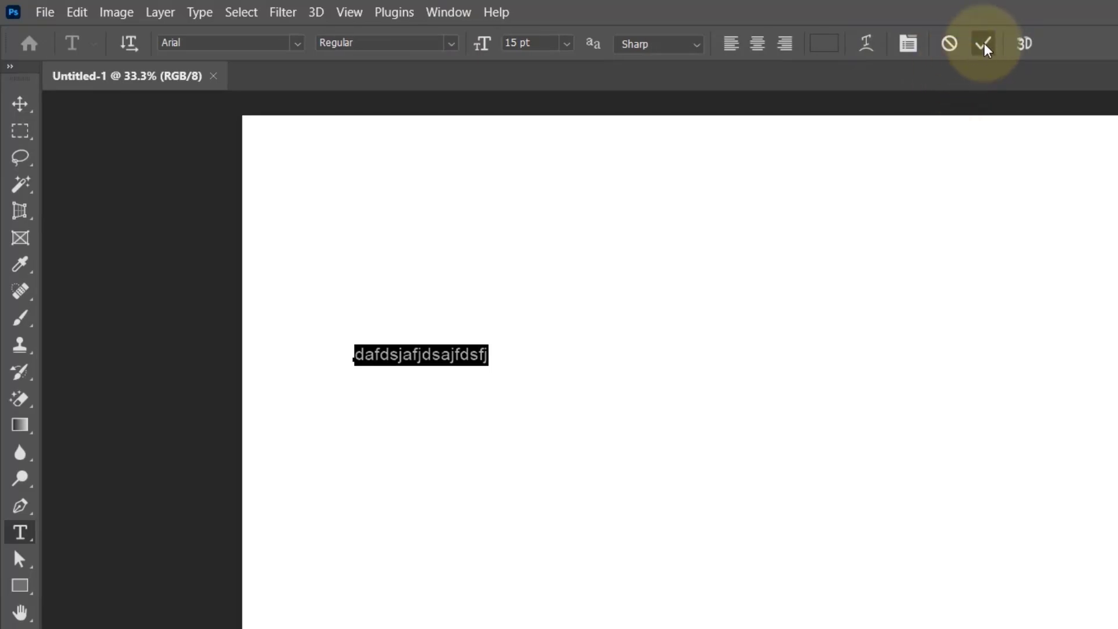
click(984, 45)
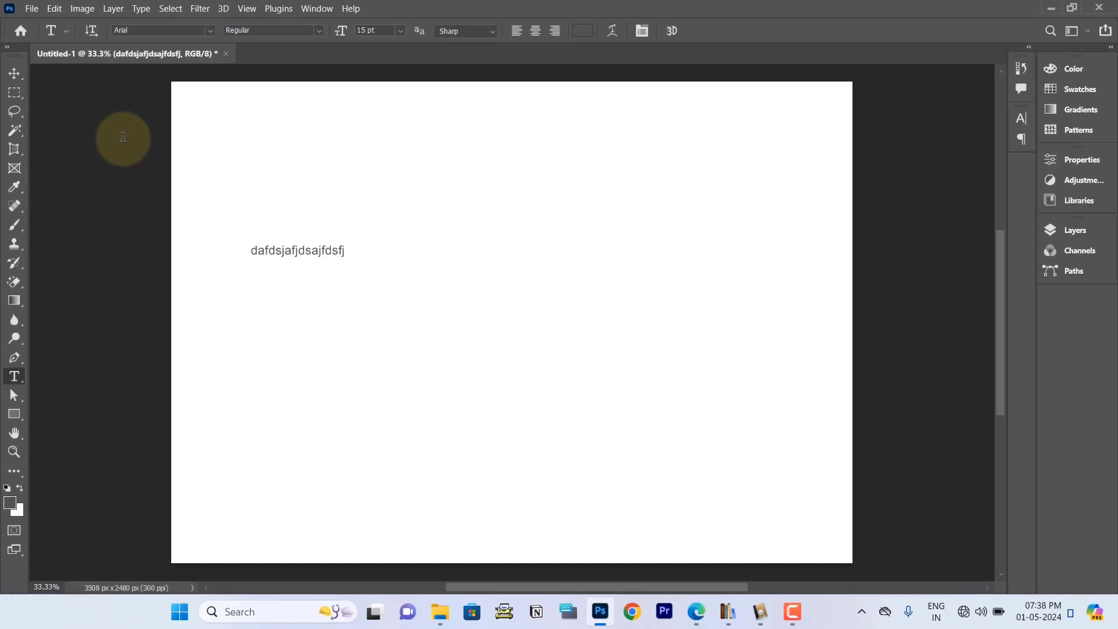
Step: Select the "dafdsjafjdsajfdsfj" text layer with the Move tool and delete it
click(14, 74)
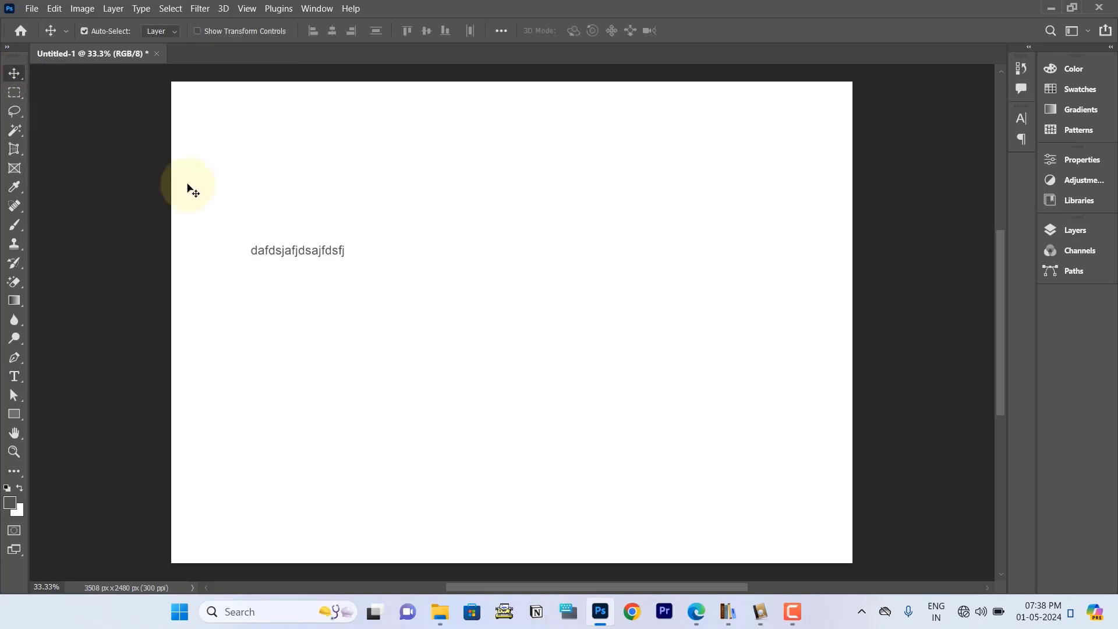
drag(187, 184, 365, 296)
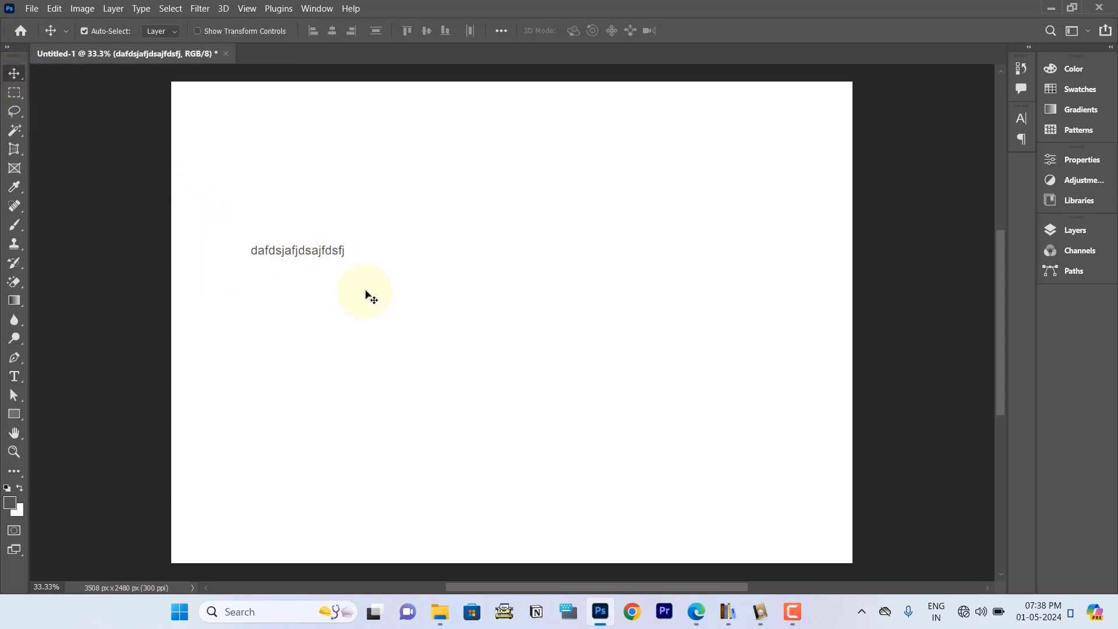
key(Delete)
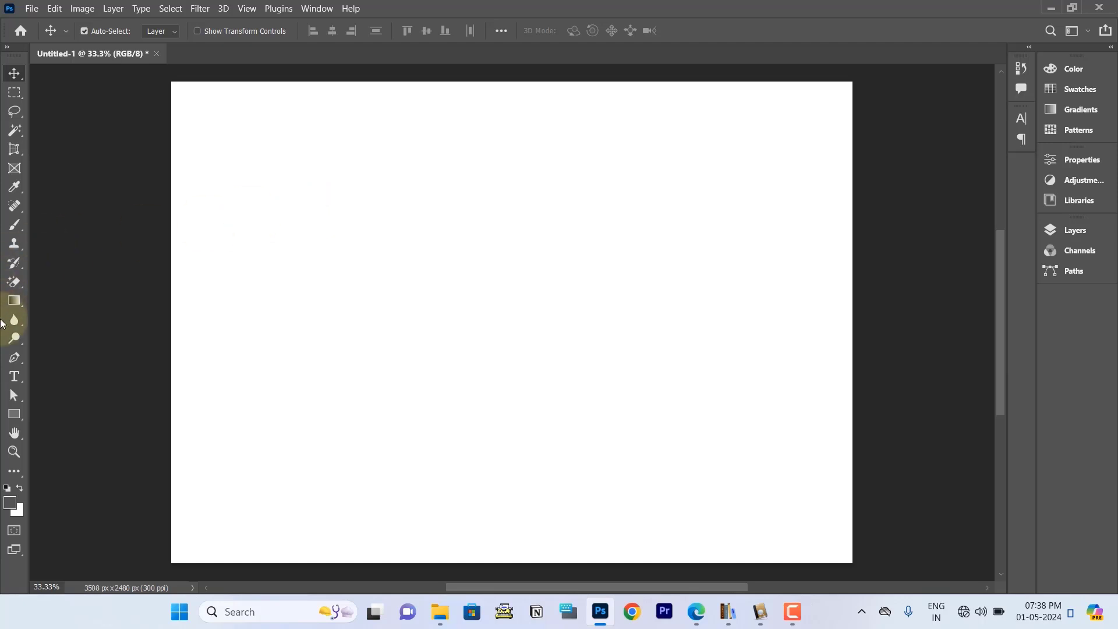
Step: Draw a tall paragraph text box over the left half of the canvas and replace its placeholder with "ksadfasdfdsfaksdkj"
click(18, 377)
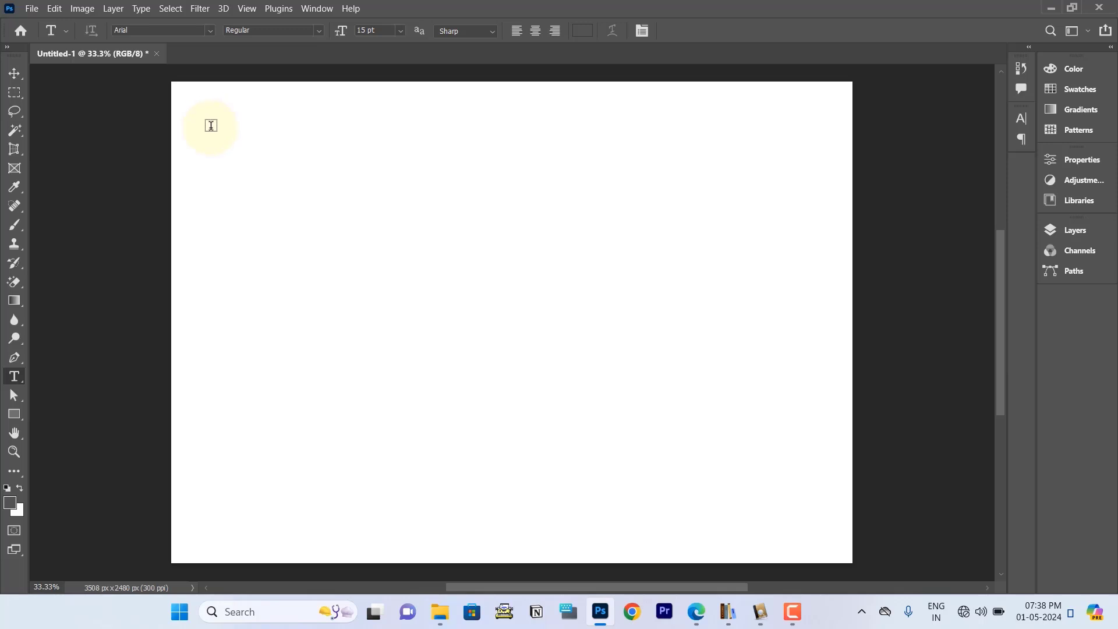
drag(211, 126, 518, 511)
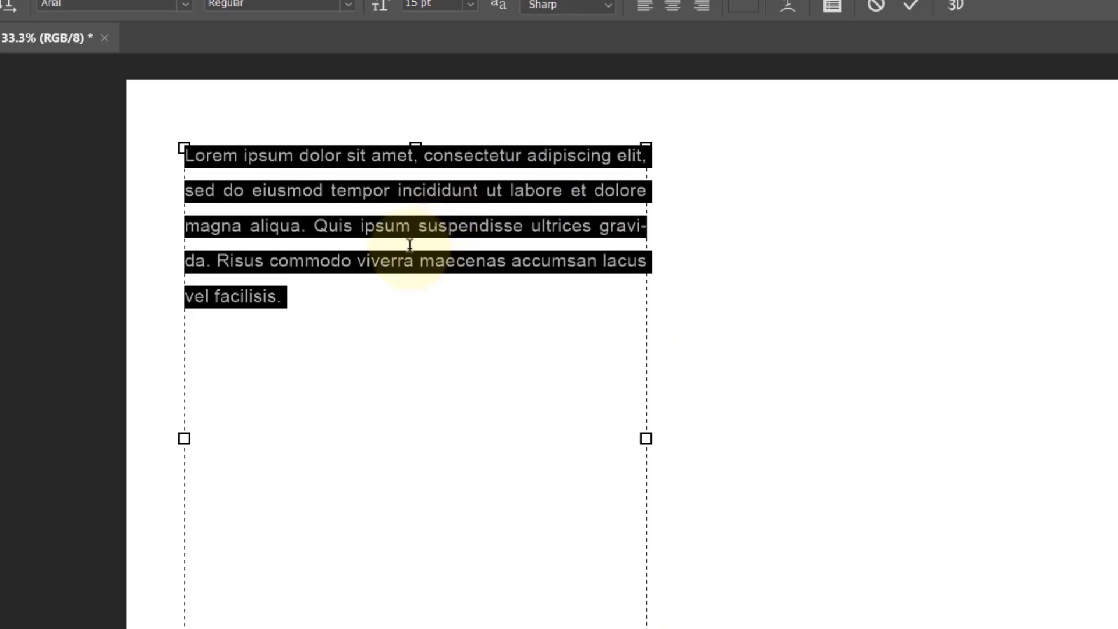
key(BackSpace)
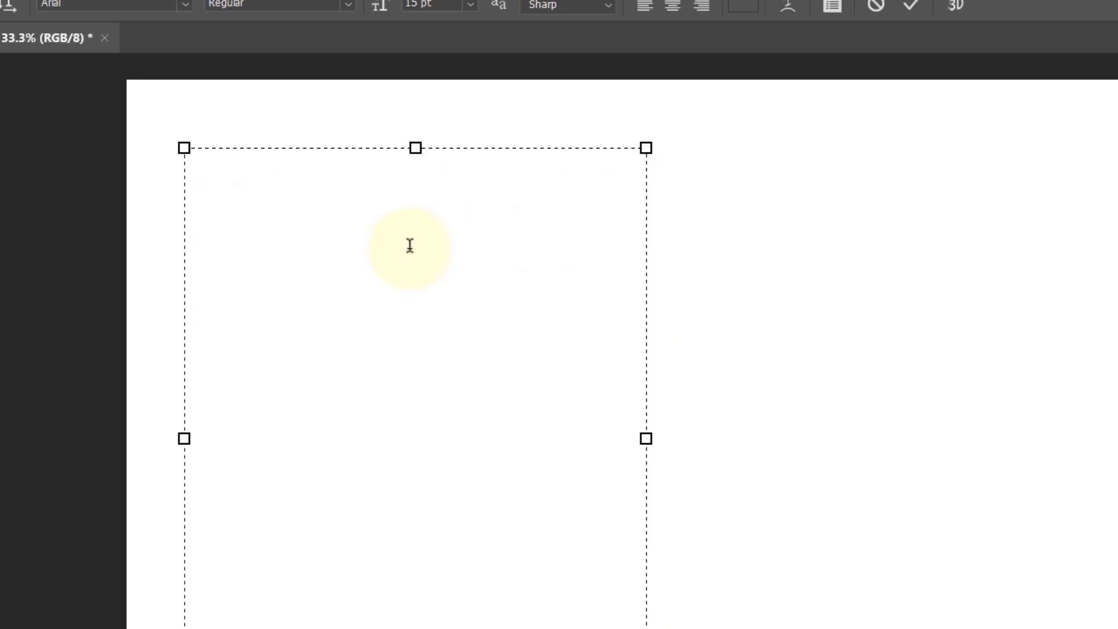
text(ksadfasdfds)
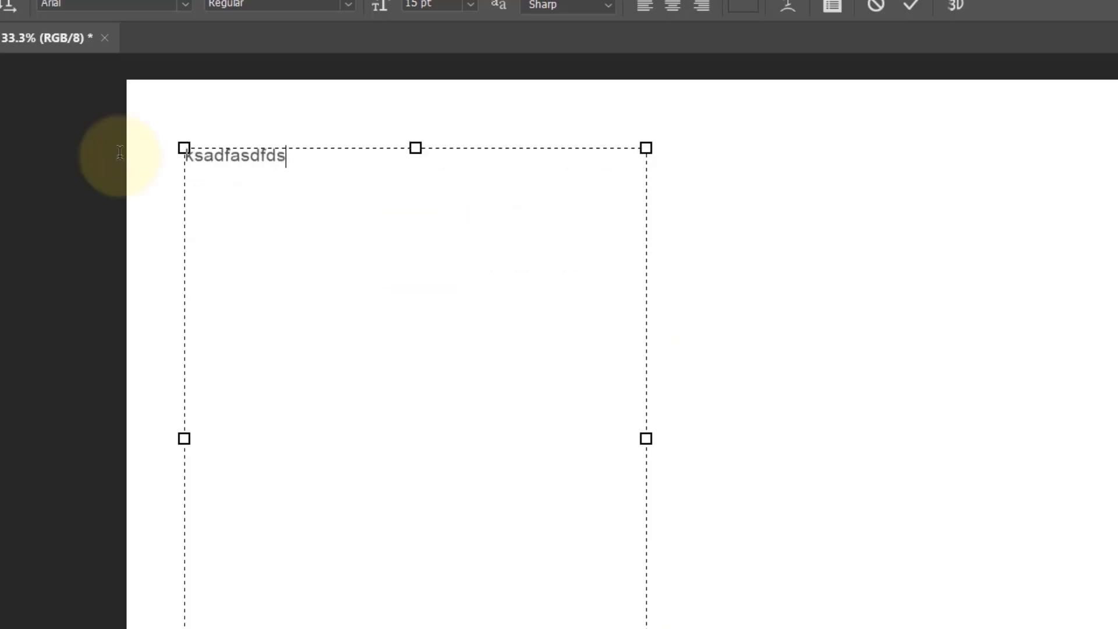
text(faksdkj)
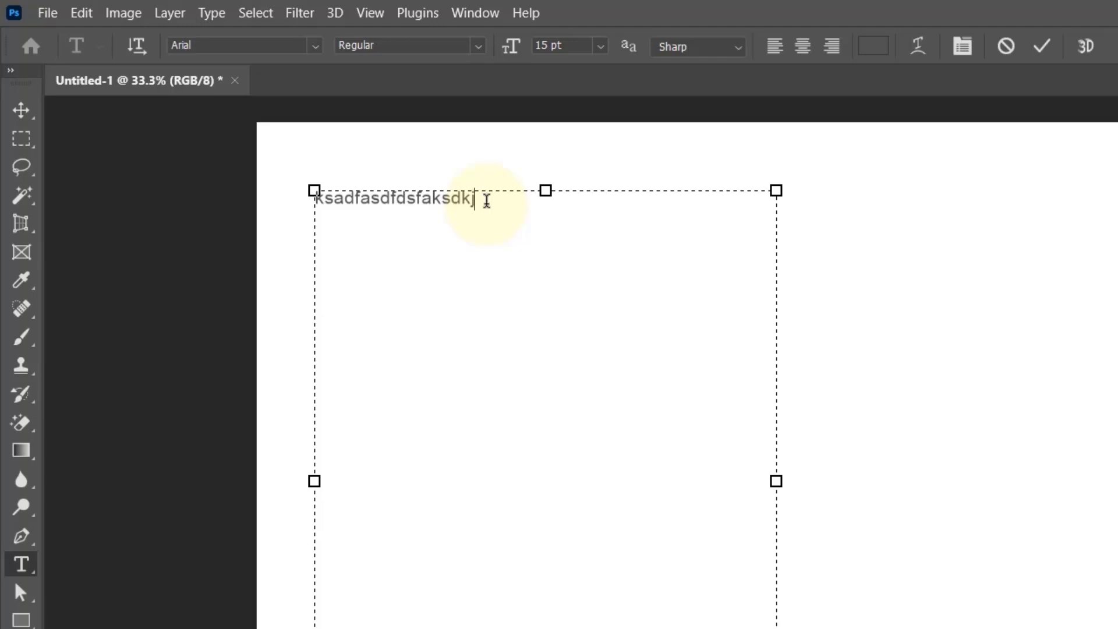
Step: Clear the typed characters from the text box and fill it with Lorem Ipsum text
drag(487, 201, 269, 216)
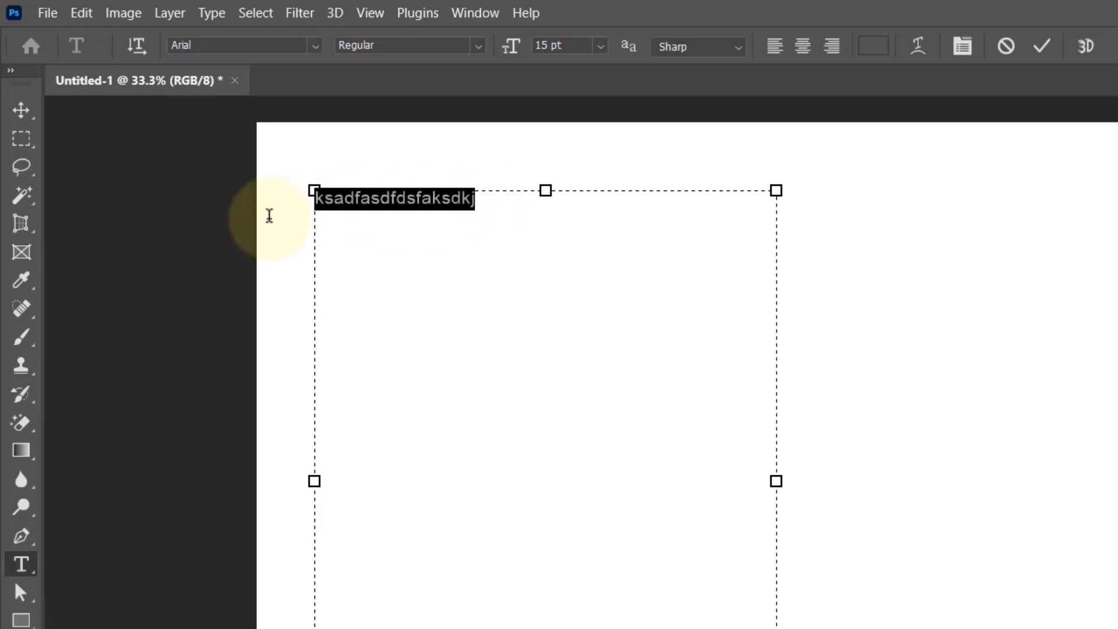
key(BackSpace)
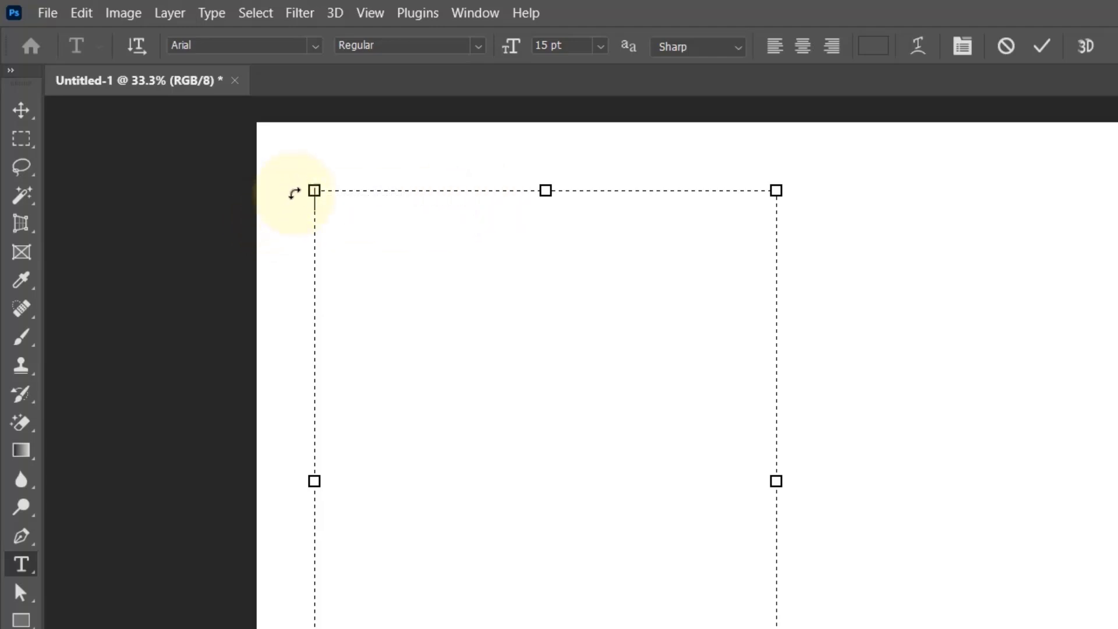
click(224, 16)
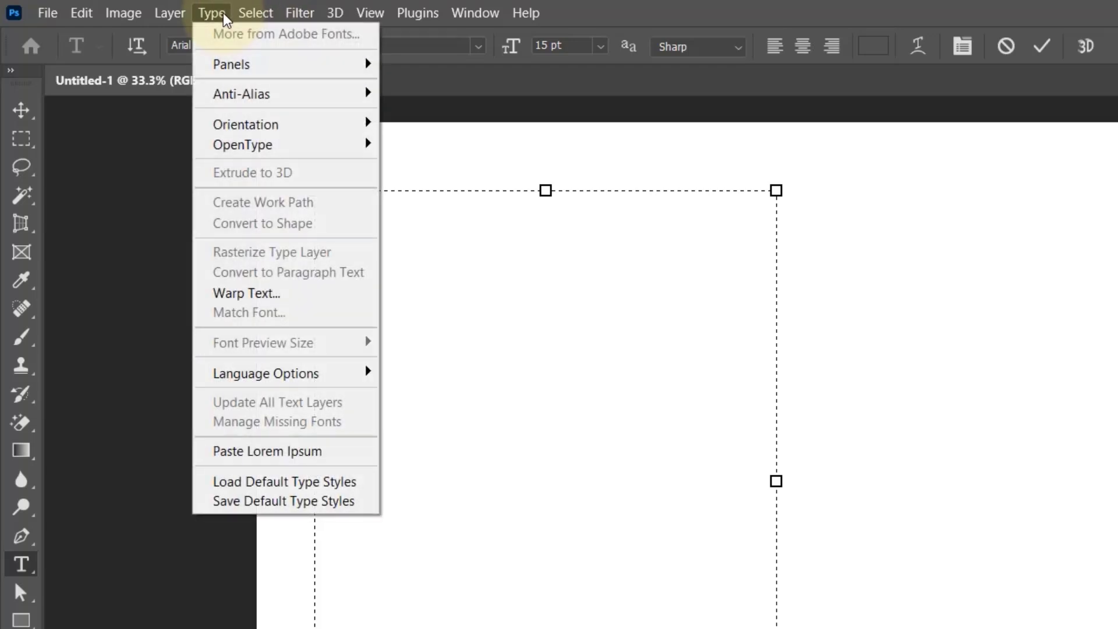
click(301, 452)
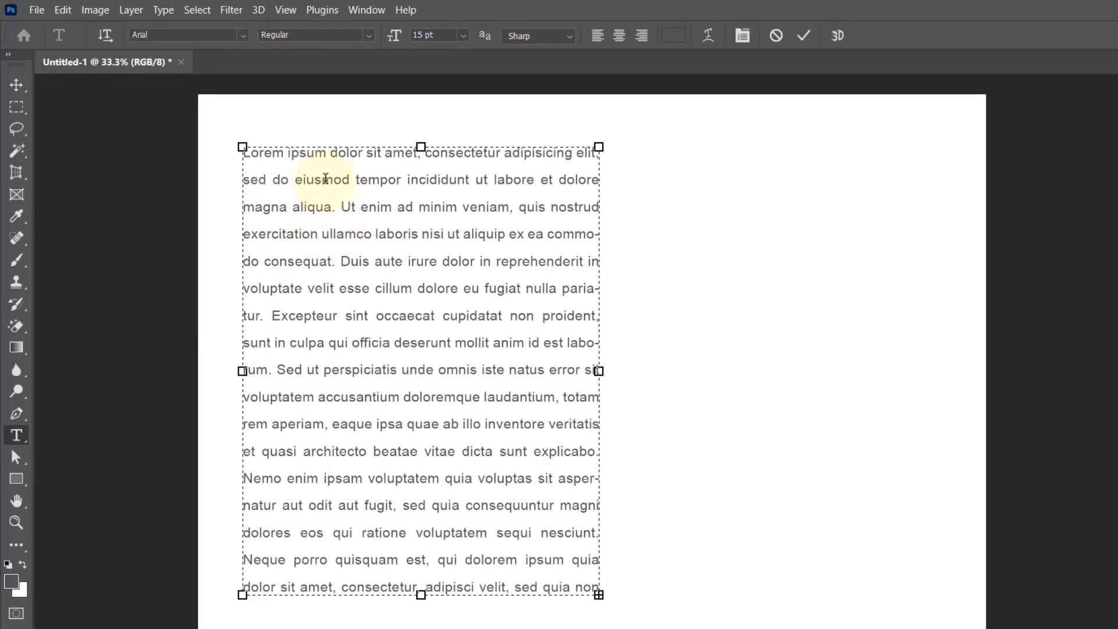
Step: Select all the Lorem Ipsum text in the box and left-align it
key(ctrl+a)
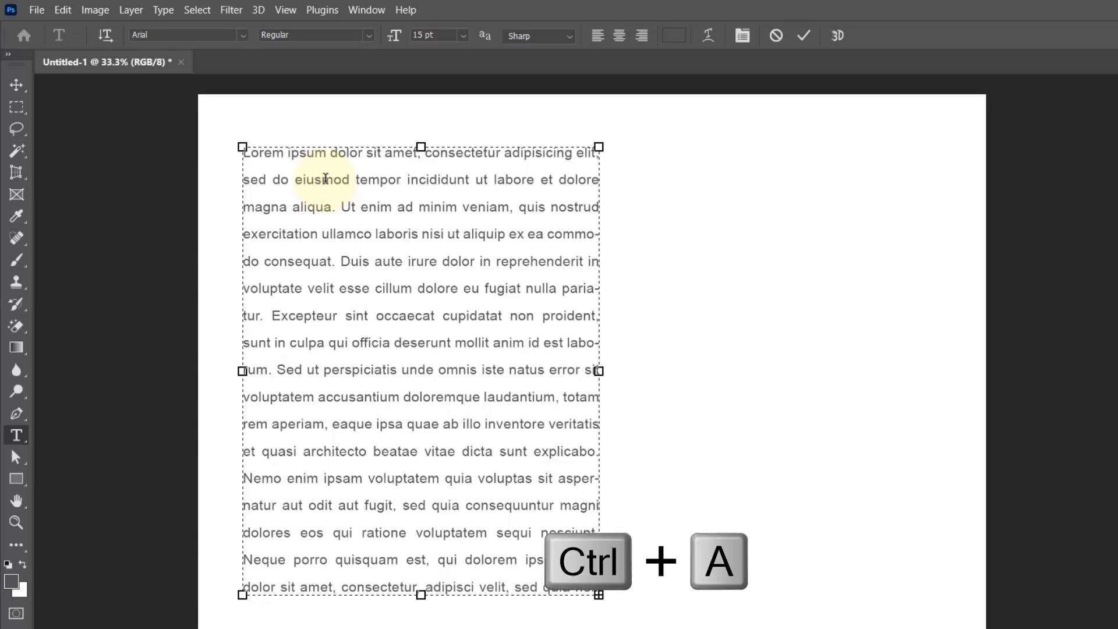
click(325, 179)
key(ctrl+a)
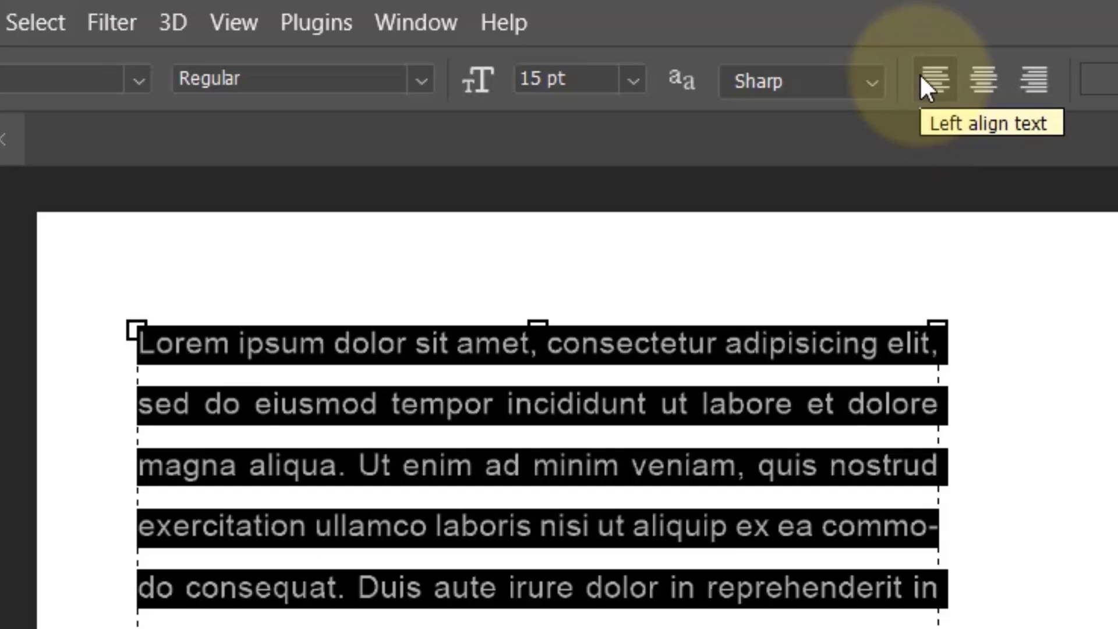
click(920, 73)
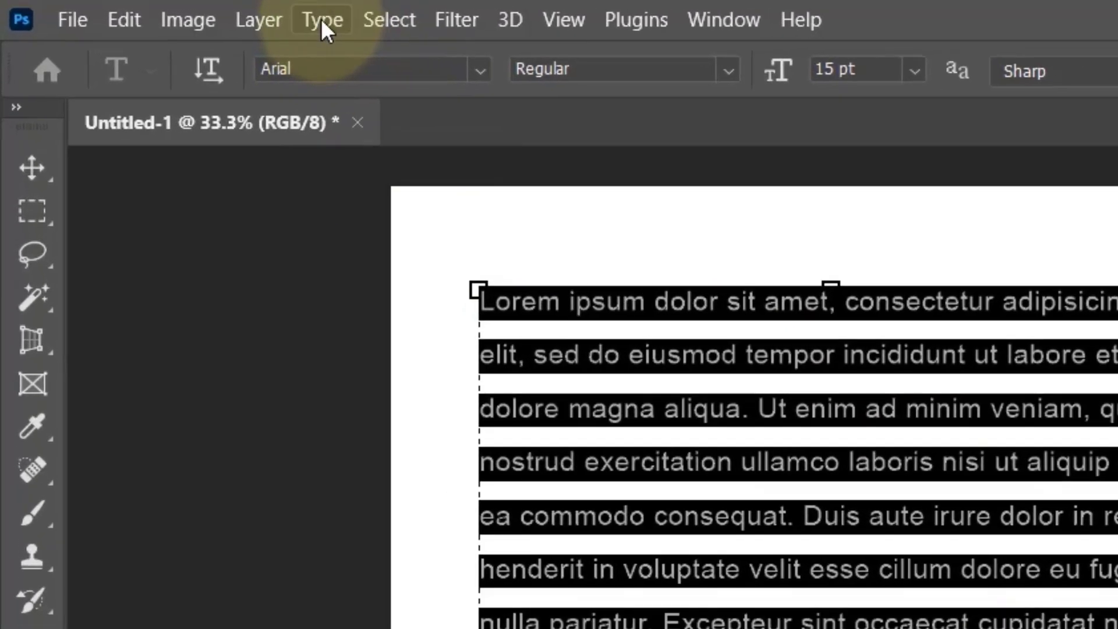
Step: Open the paragraph settings, justify the selected text with the last line left, and commit the edit
click(321, 19)
mouse_move(330, 93)
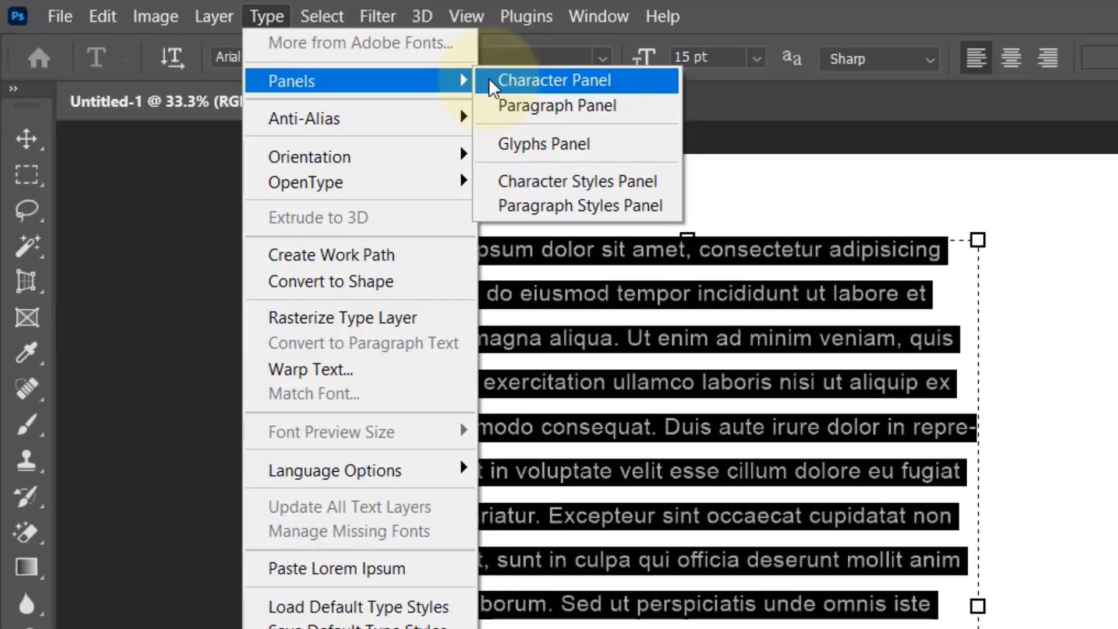
click(591, 97)
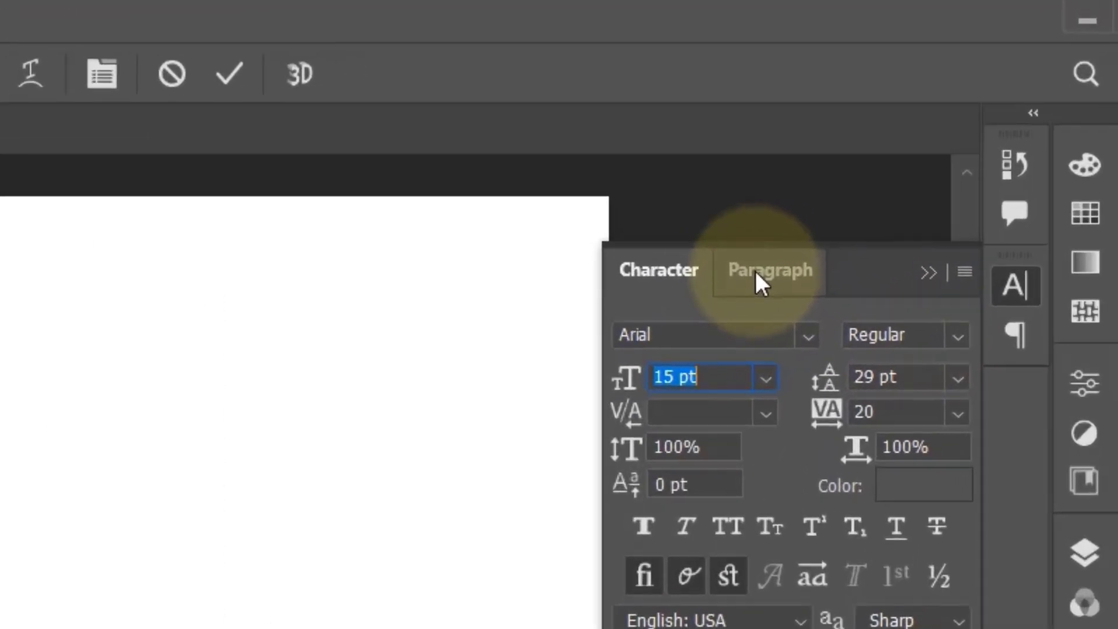
click(754, 269)
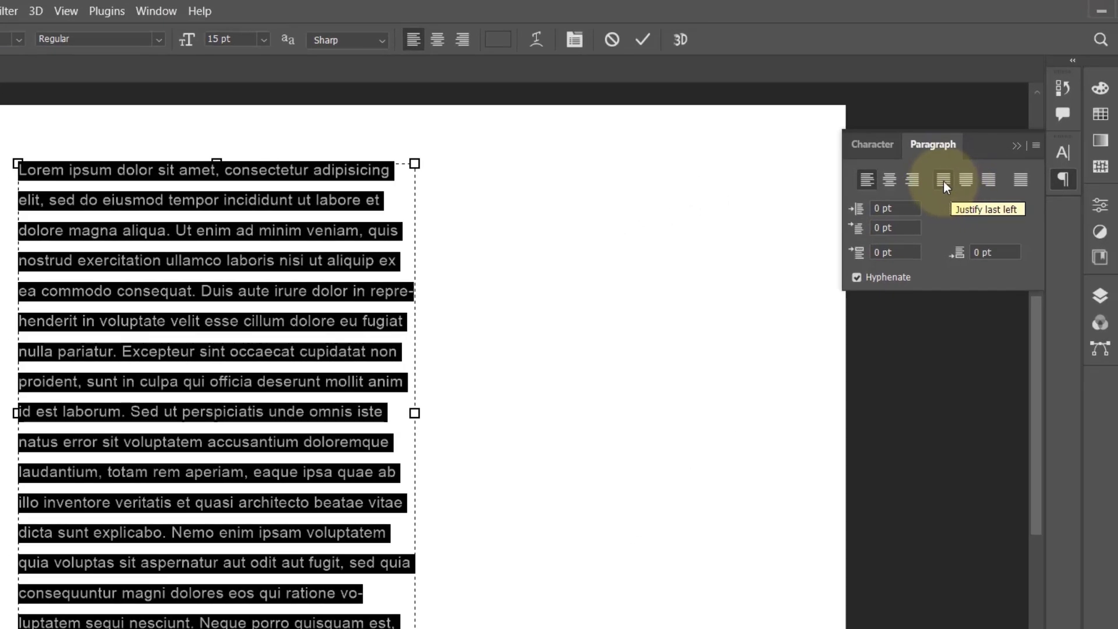
click(943, 181)
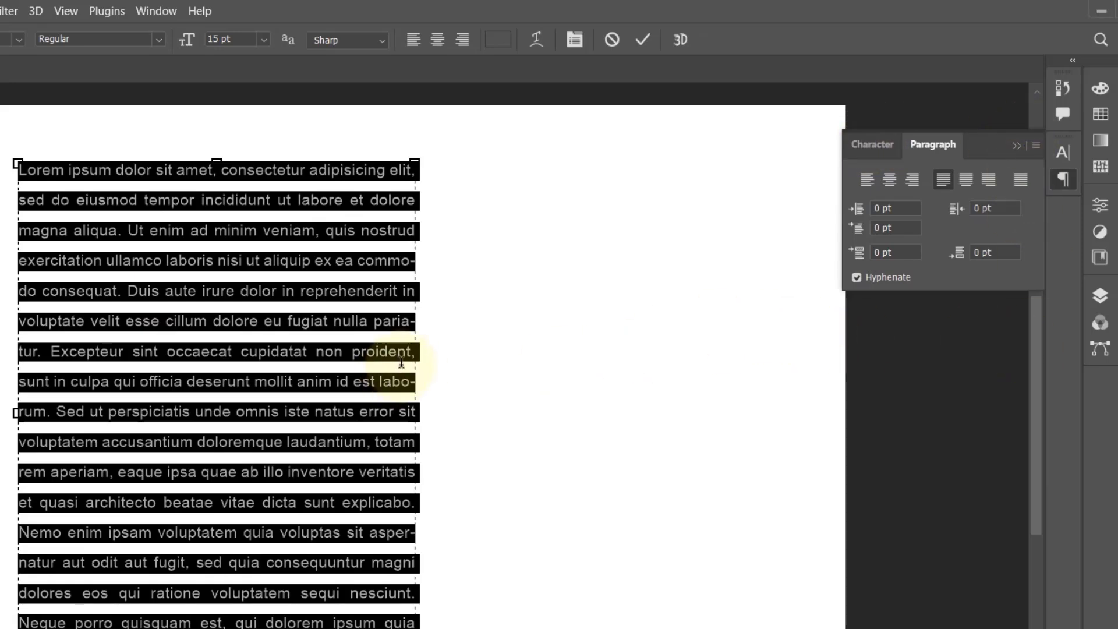
key(ctrl+t)
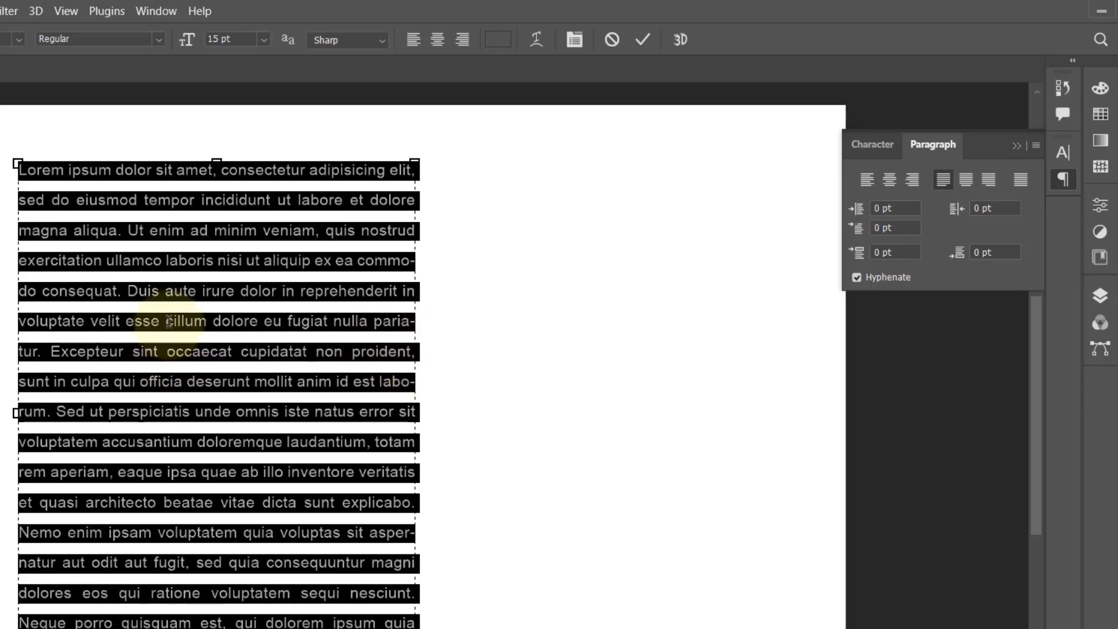
click(643, 40)
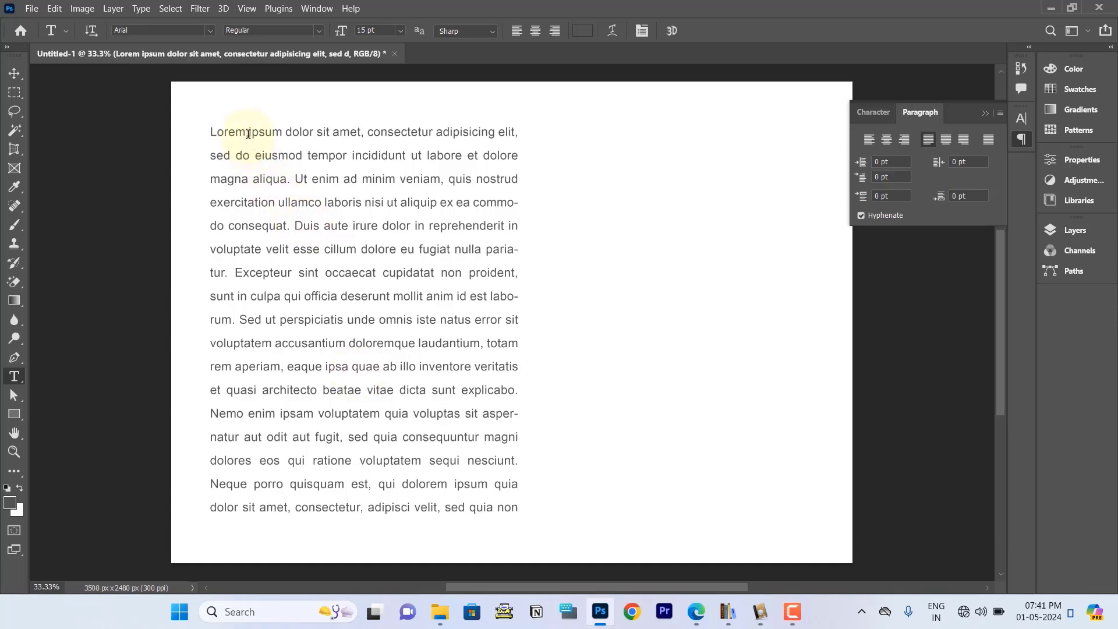
Step: Copy all the Lorem Ipsum text from the paragraph, and delete its text layer
click(248, 133)
key(ctrl+a)
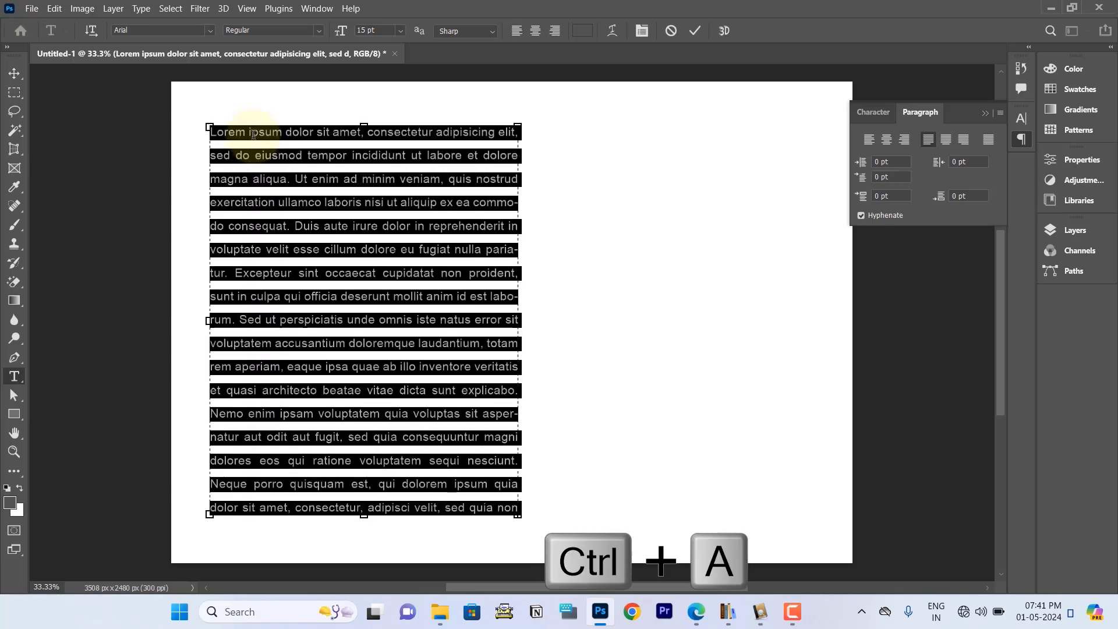
key(ctrl+c)
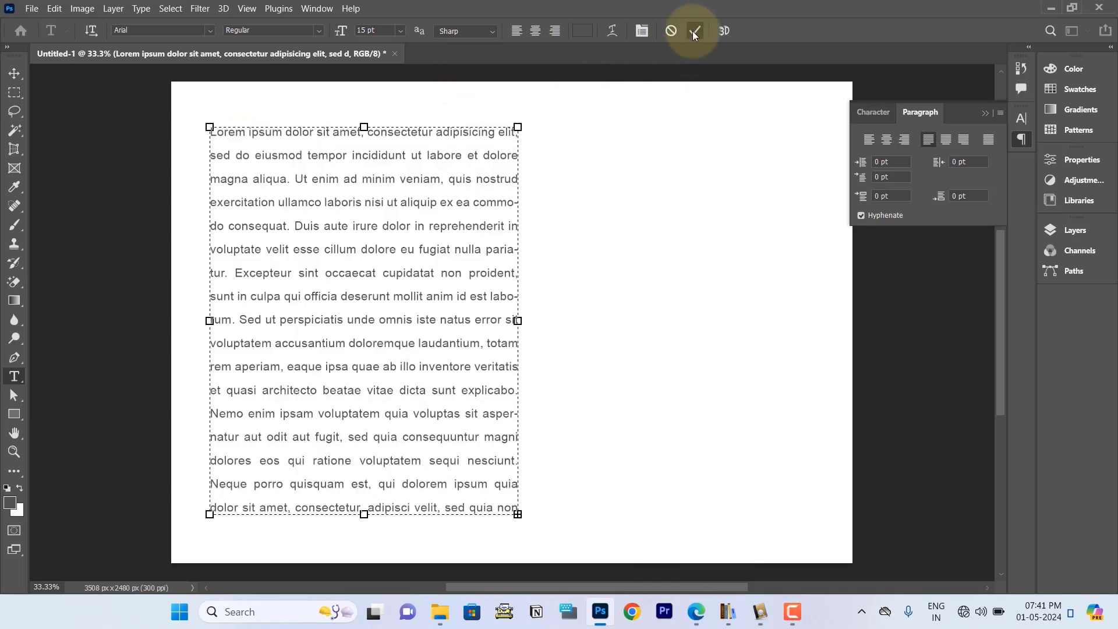
click(692, 31)
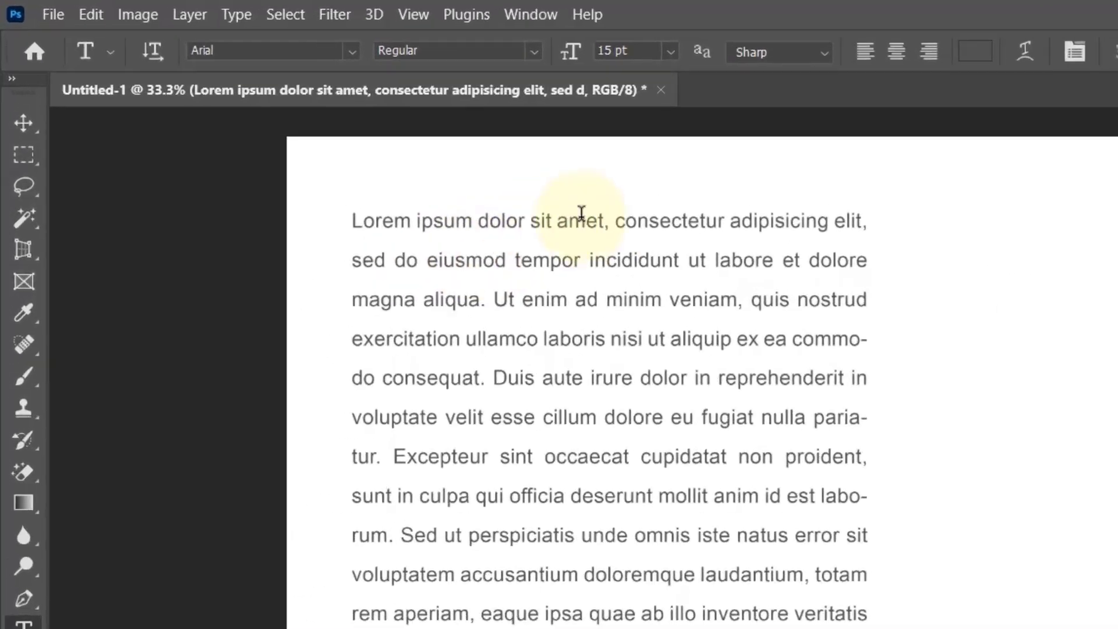
click(15, 74)
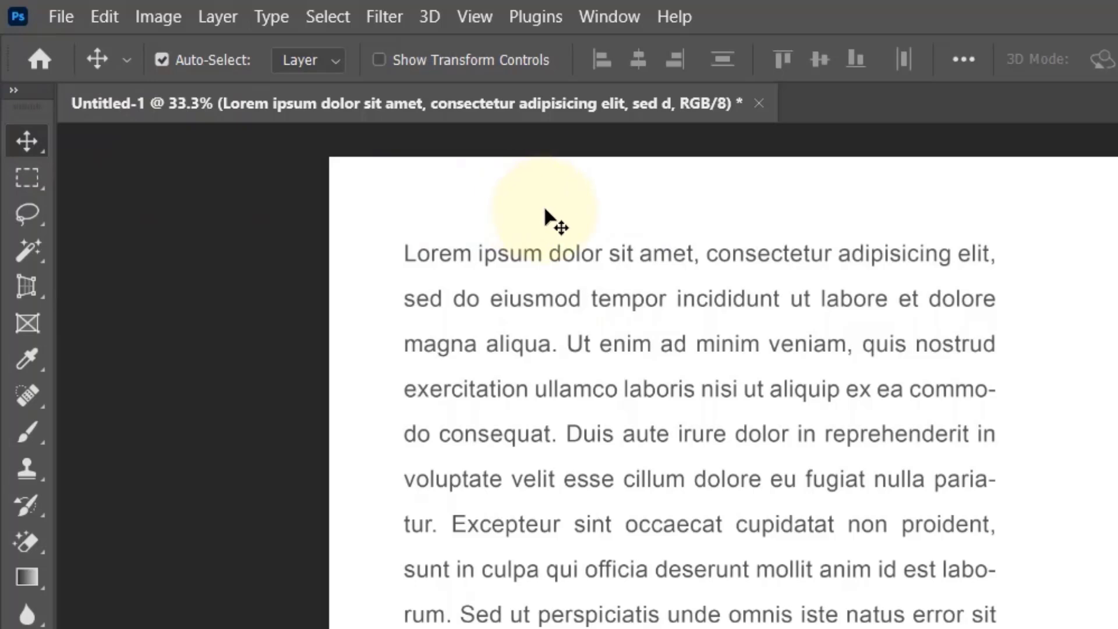
key(Delete)
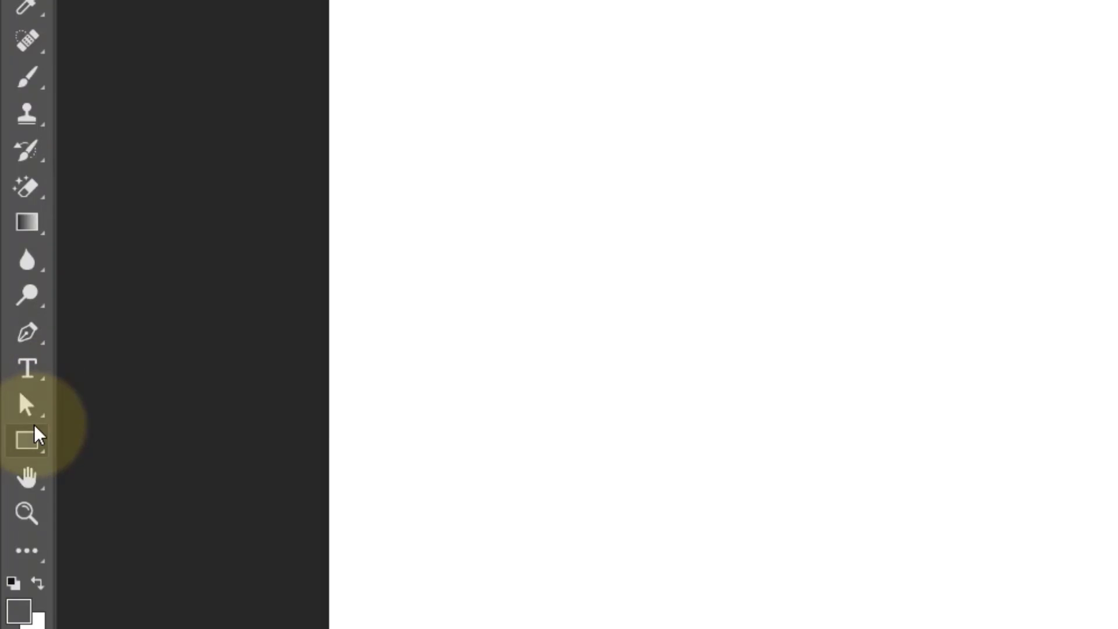
Step: Set the Ellipse tool to Path mode and draw a circular path about 1793 px in diameter on the blank canvas
click(27, 439)
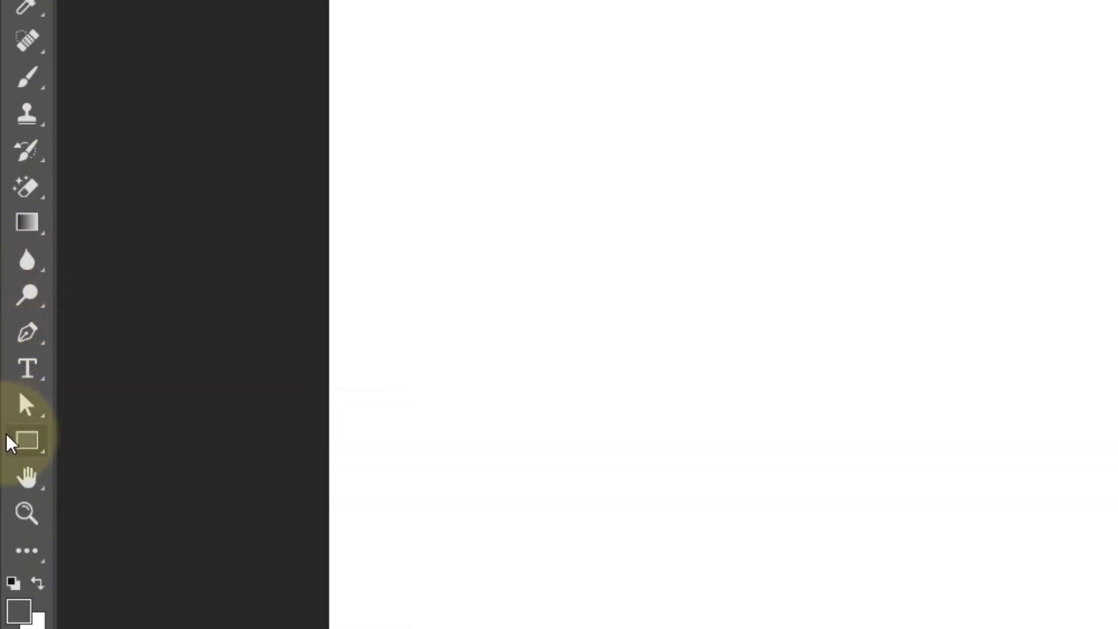
click(16, 444)
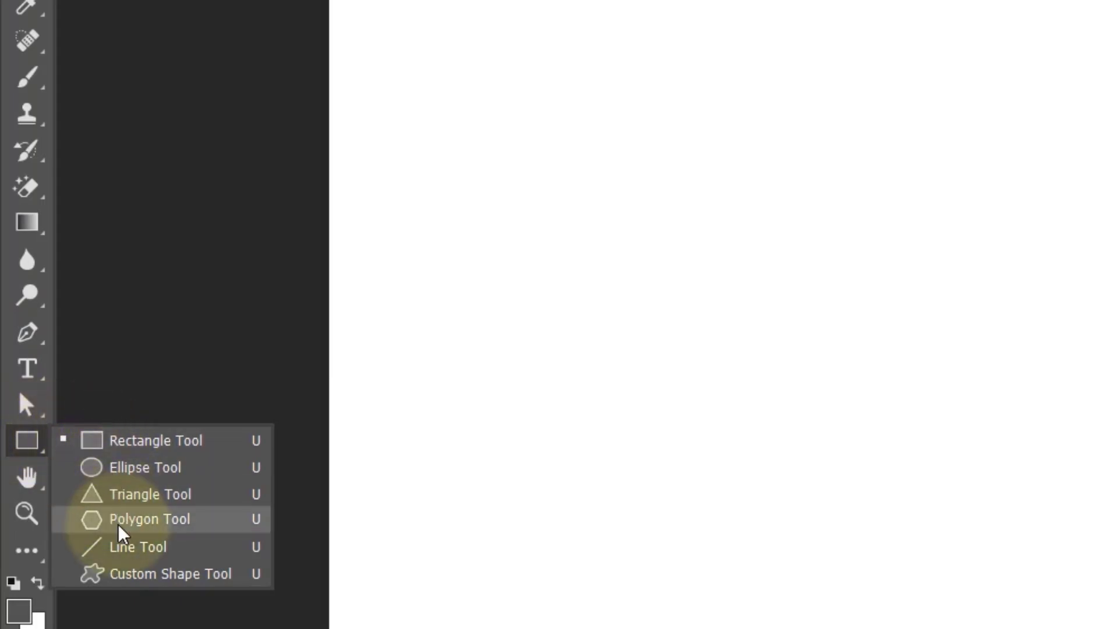
click(129, 469)
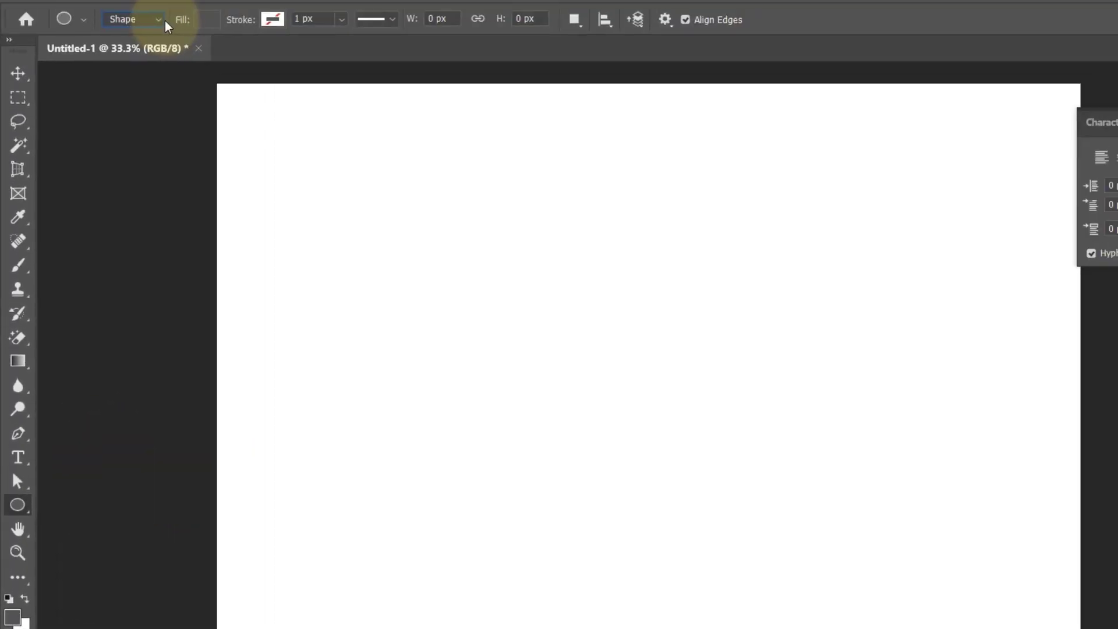
click(155, 38)
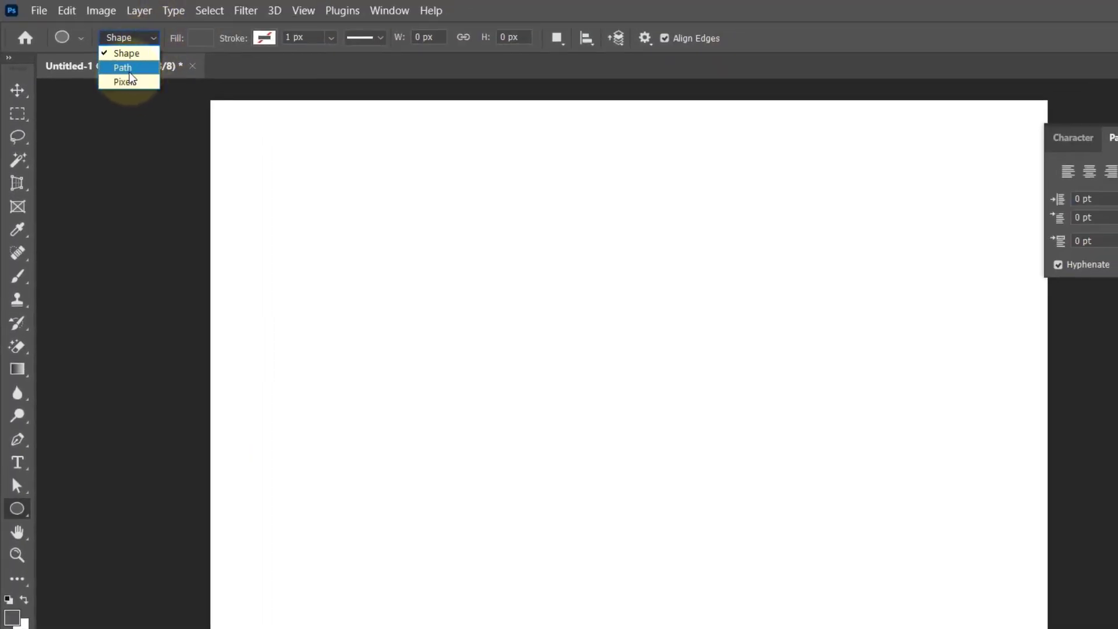
click(130, 71)
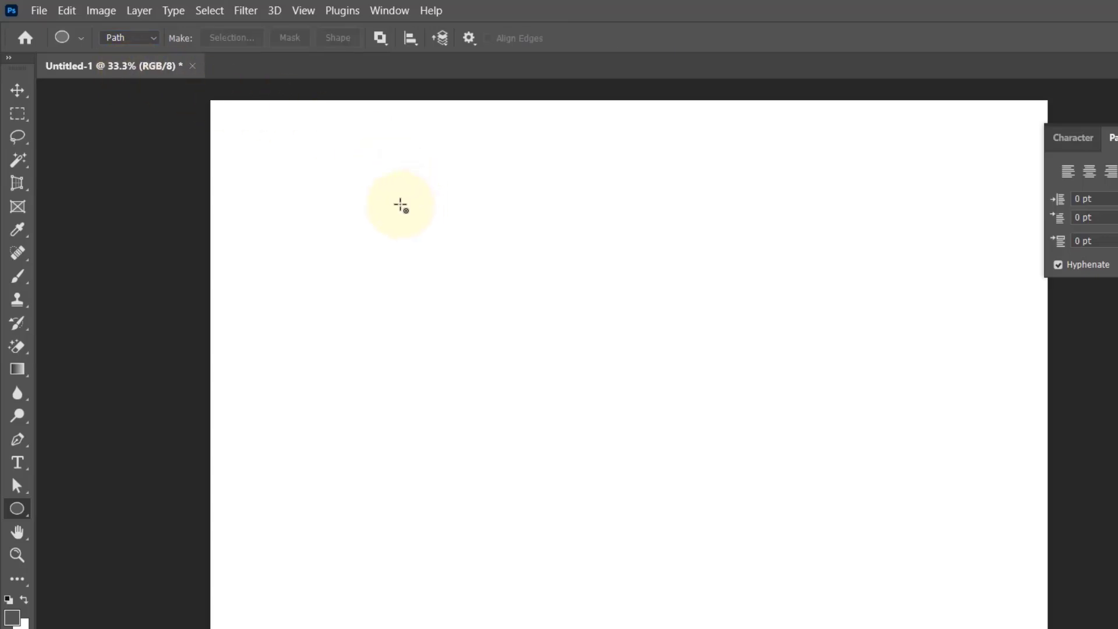
drag(401, 205, 817, 618)
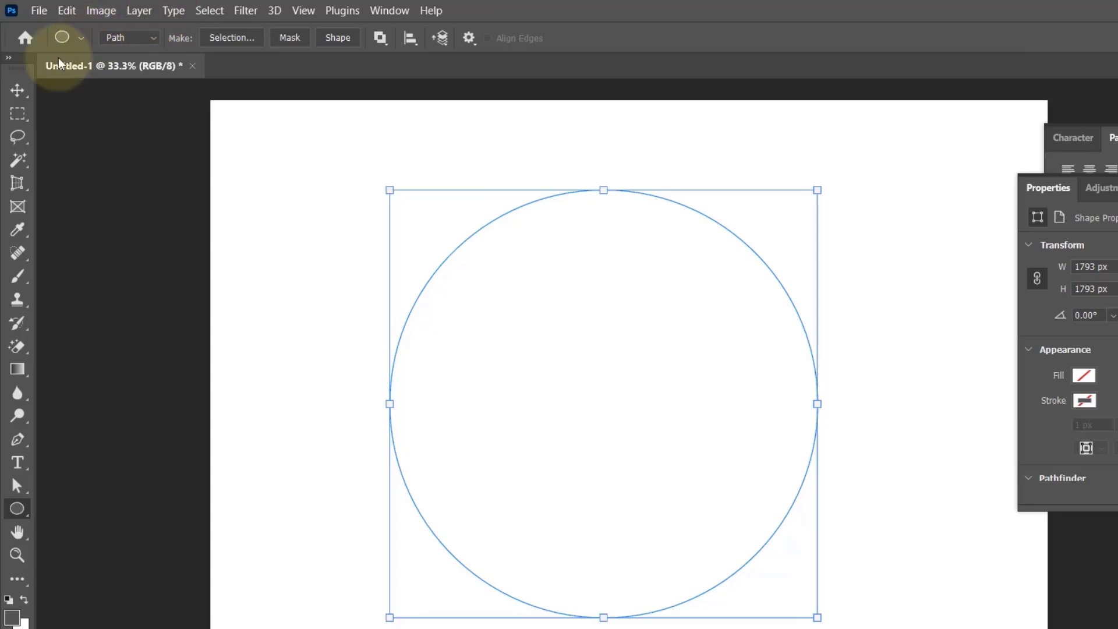
Step: Place paragraph text inside the circular path, paste the copied Lorem Ipsum over the placeholder, and commit the edit
click(17, 463)
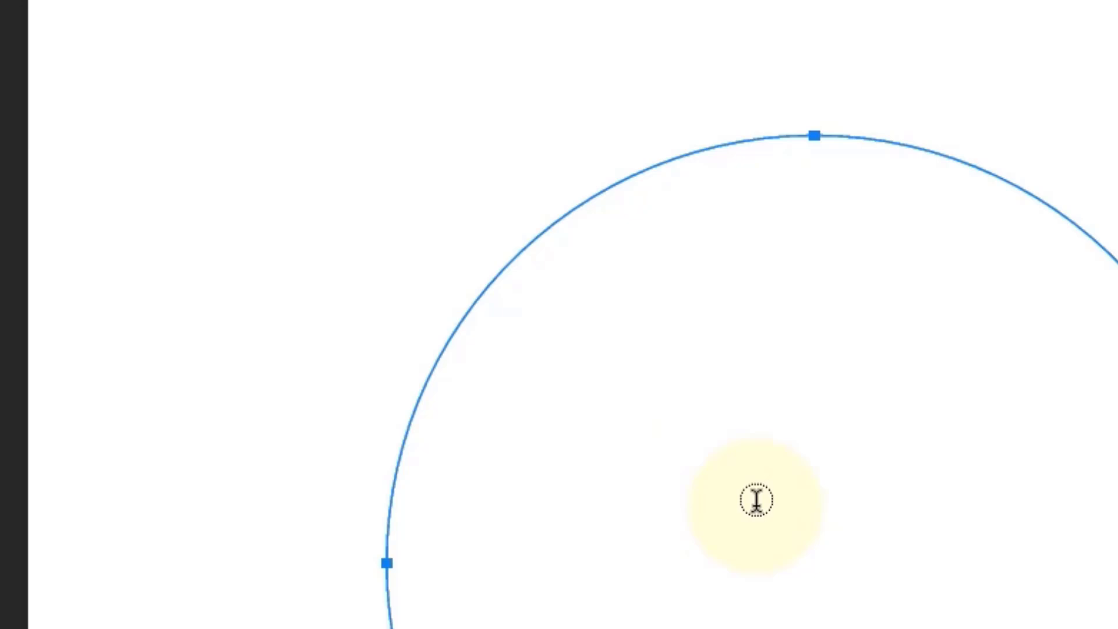
click(756, 501)
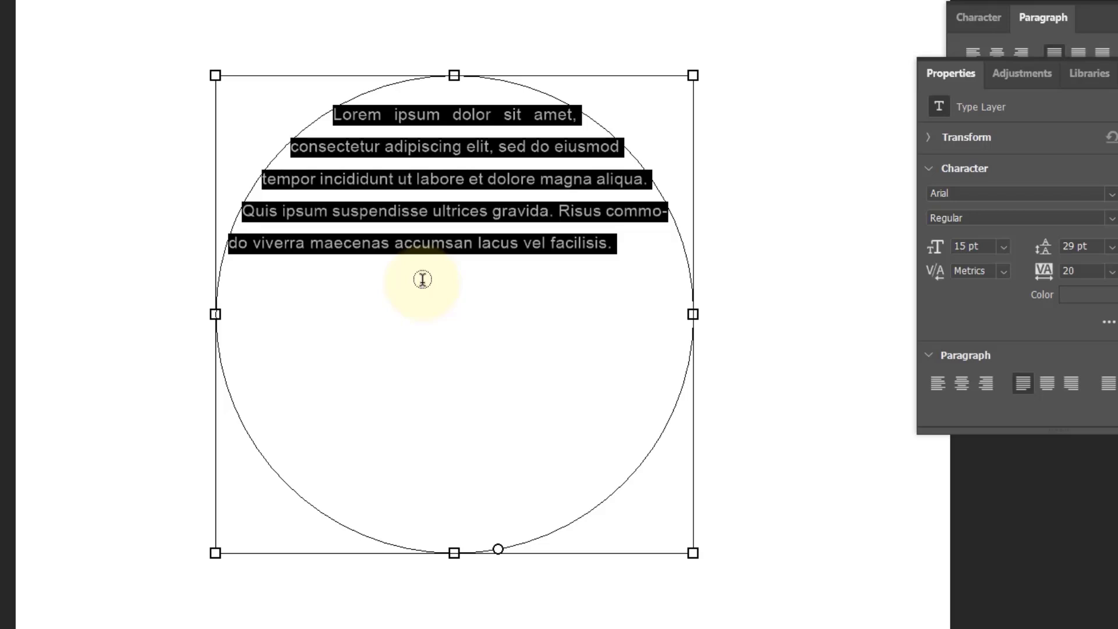
key(ctrl+v)
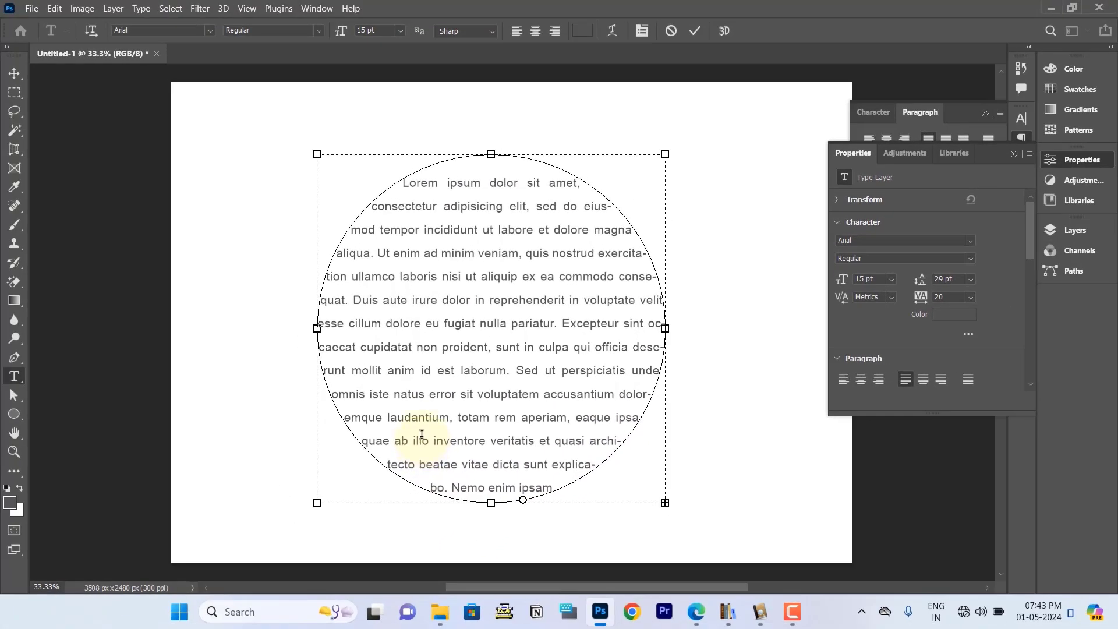
click(694, 32)
click(15, 80)
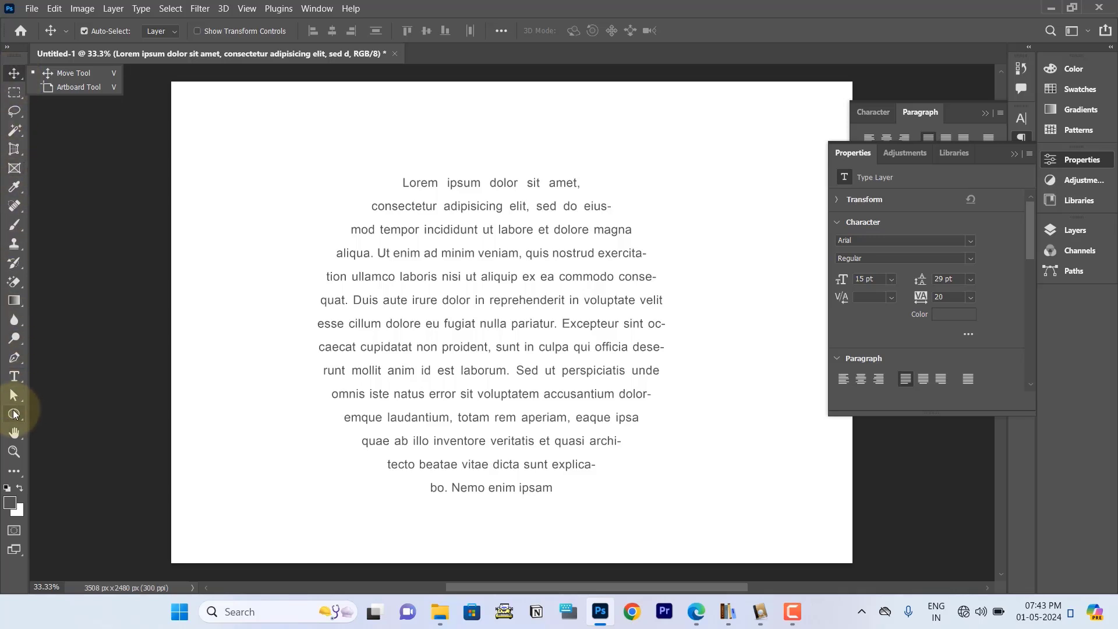
click(14, 413)
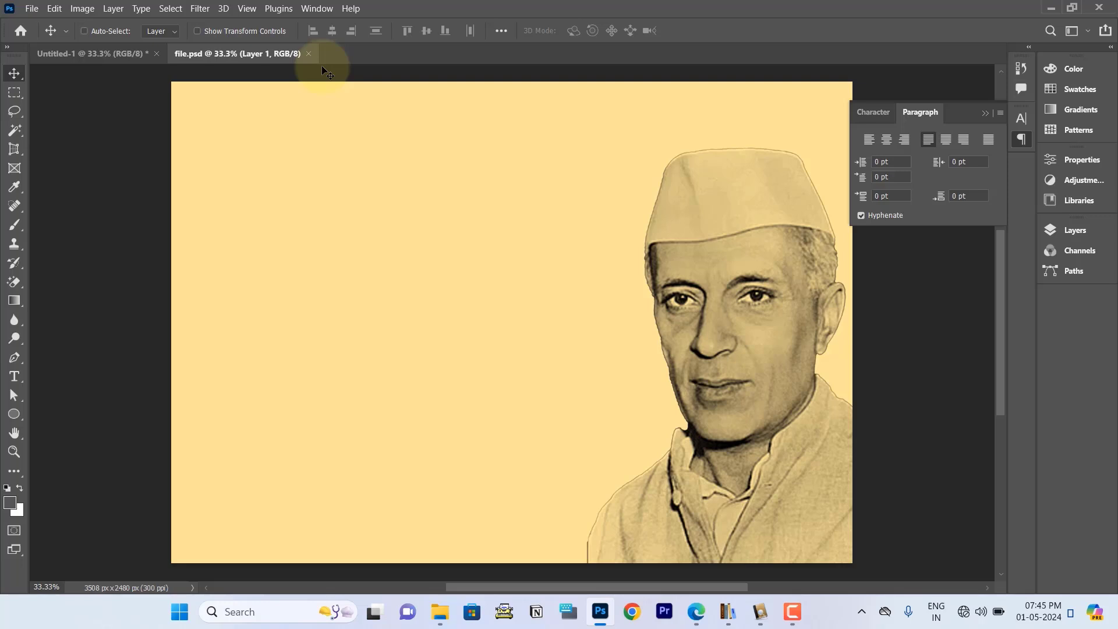
Step: Show the rulers in file.psd and place two horizontal and two vertical guides about 200 px inside the canvas edges
key(ctrl+r)
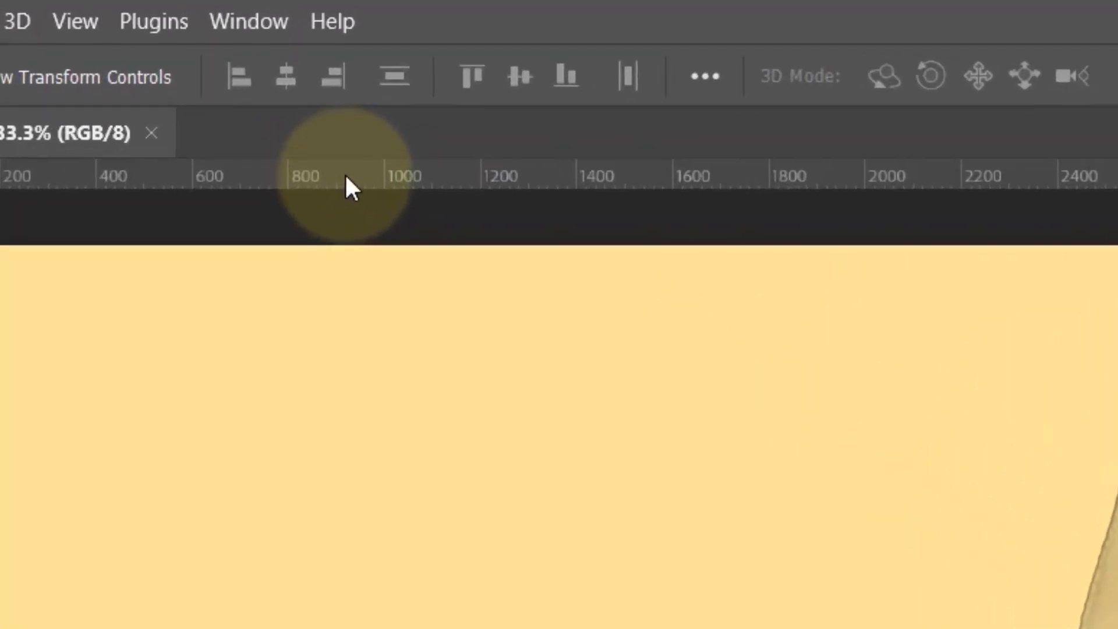
drag(358, 74, 356, 97)
drag(348, 242, 352, 341)
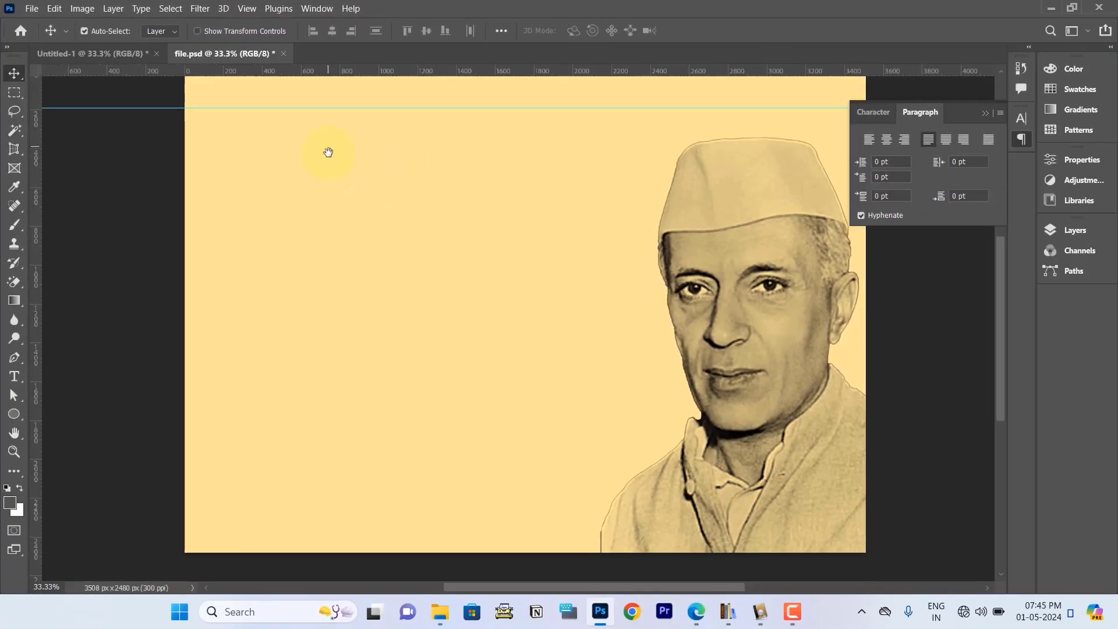
drag(327, 152, 324, 159)
drag(378, 72, 351, 532)
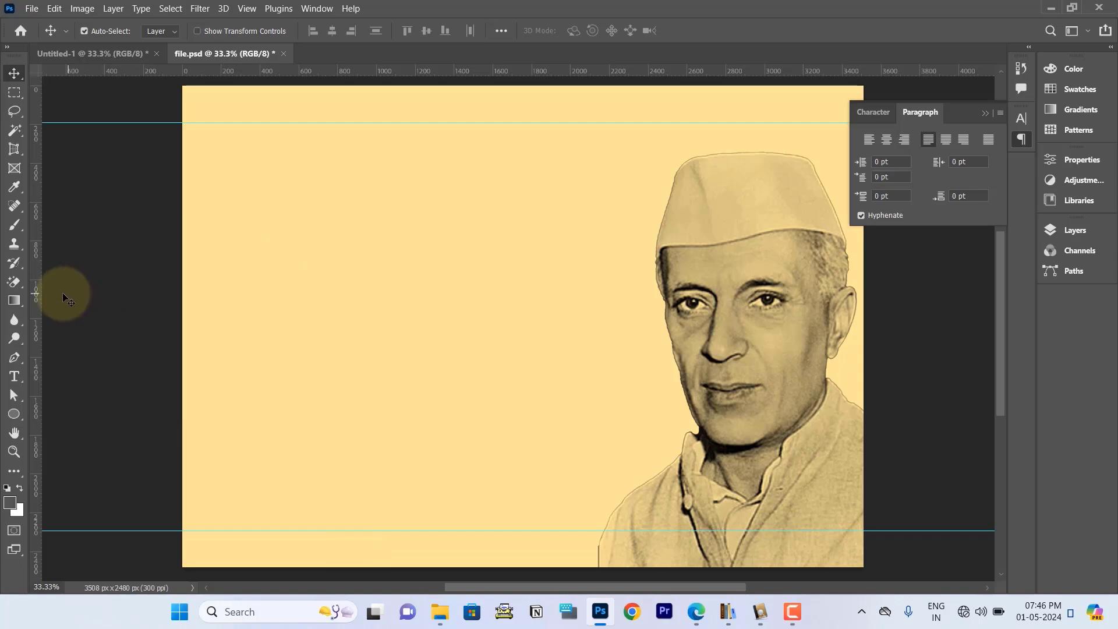
drag(40, 288, 223, 298)
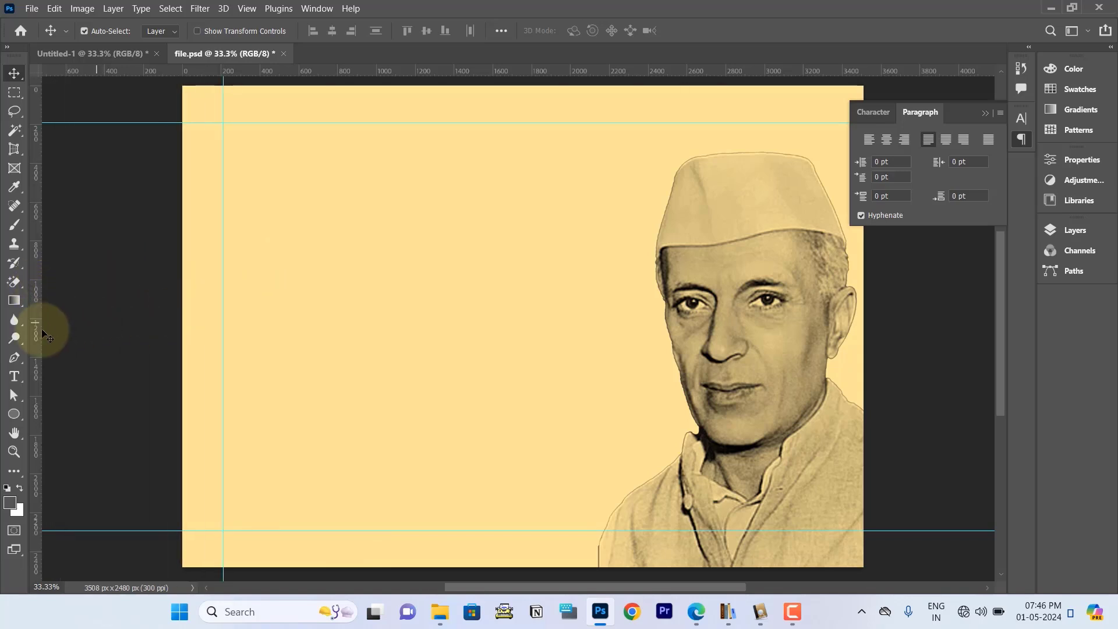
drag(36, 332, 823, 376)
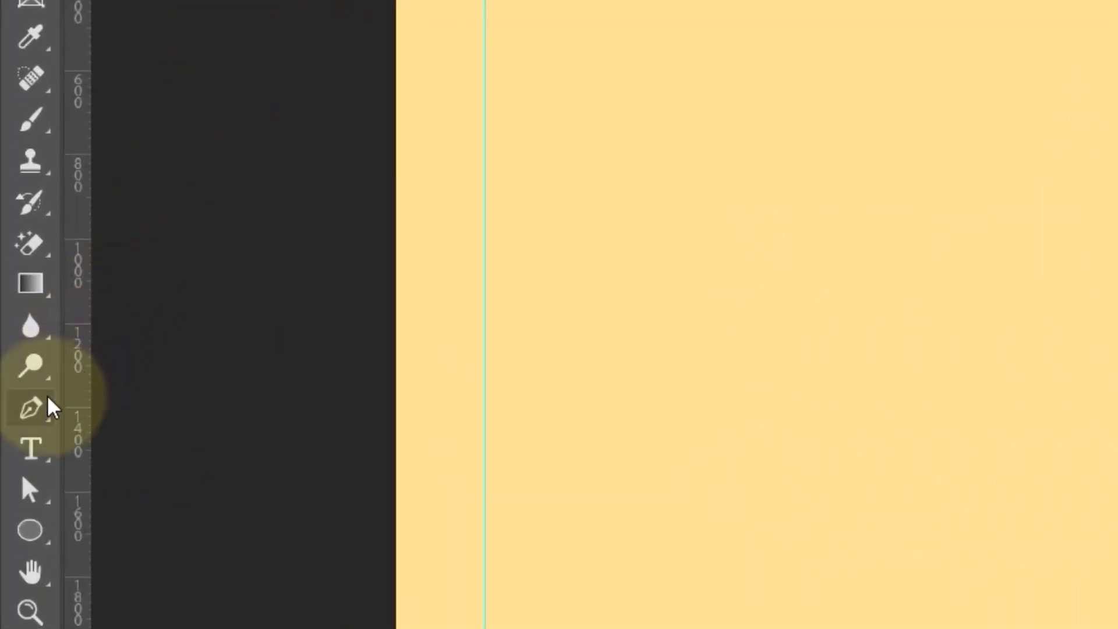
Step: Start a Pen path at the upper-left guide intersection and run it along the left and bottom guides to just before the portrait's shoulder
click(48, 402)
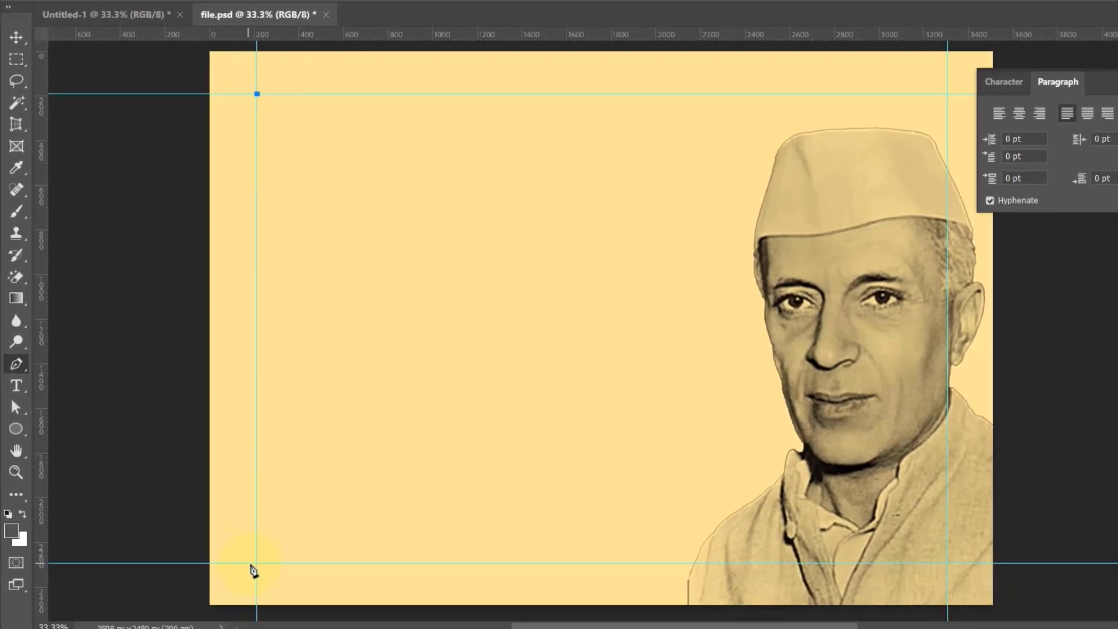
click(257, 563)
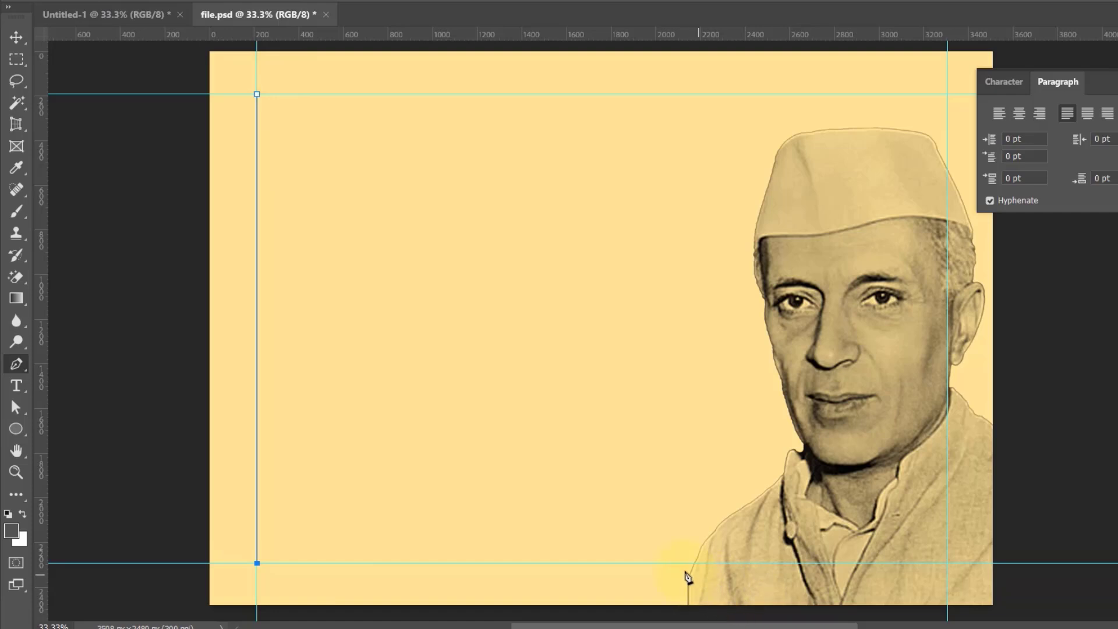
click(672, 563)
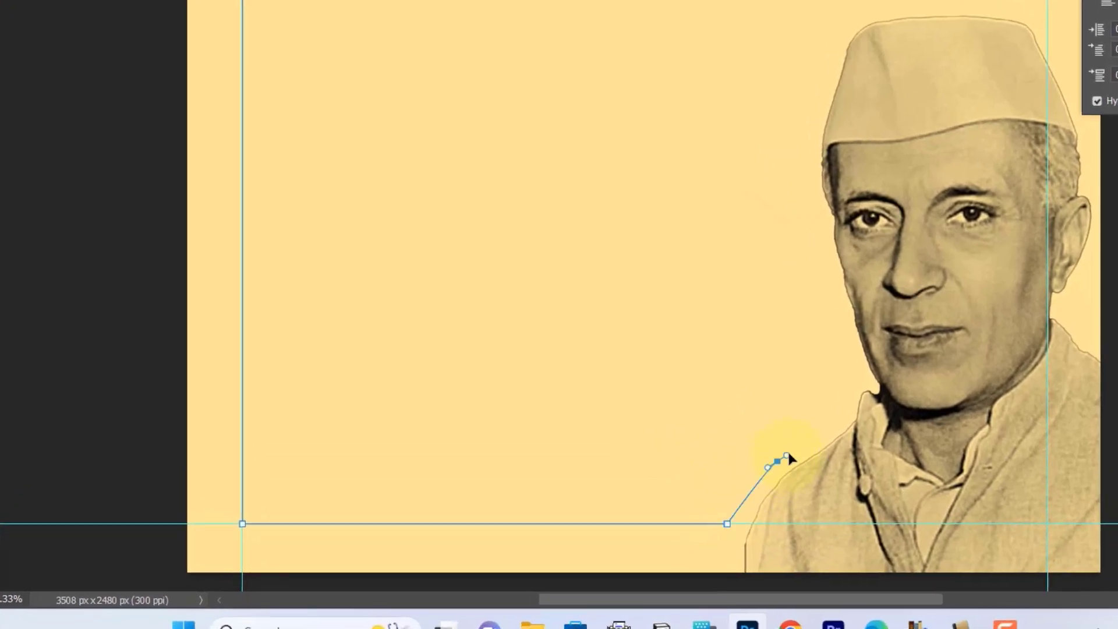
Step: Continue the path up around the portrait's shoulder, neck, face and side of the cap, leaving a small gap to the outline
drag(717, 508, 737, 493)
drag(770, 467, 775, 456)
click(850, 383)
drag(833, 335, 827, 326)
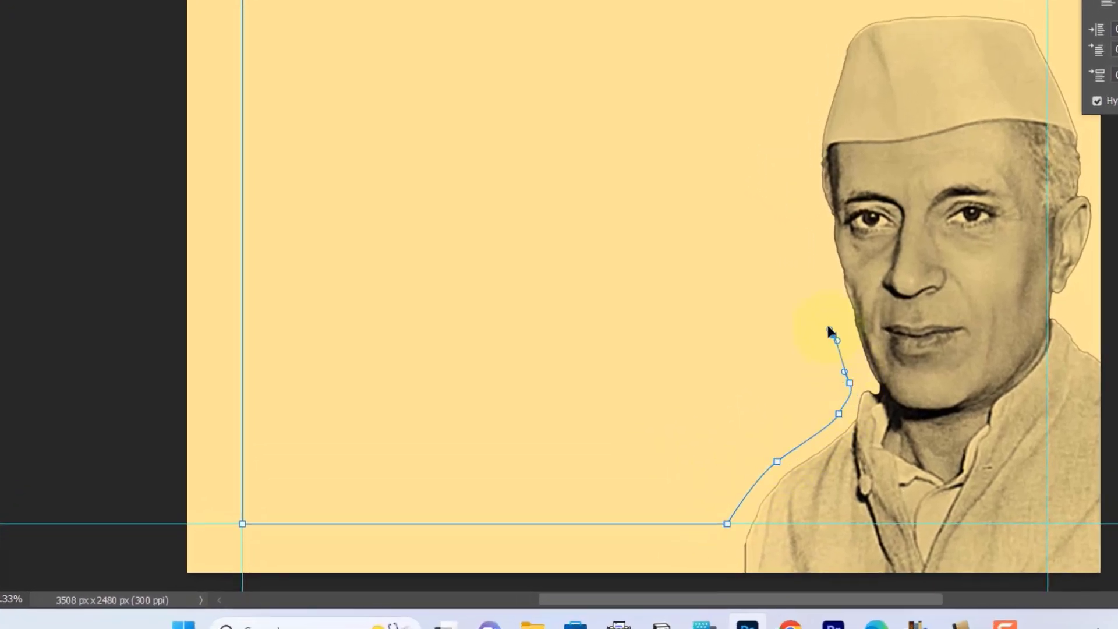
drag(813, 266, 803, 233)
click(798, 110)
click(816, 48)
click(863, 10)
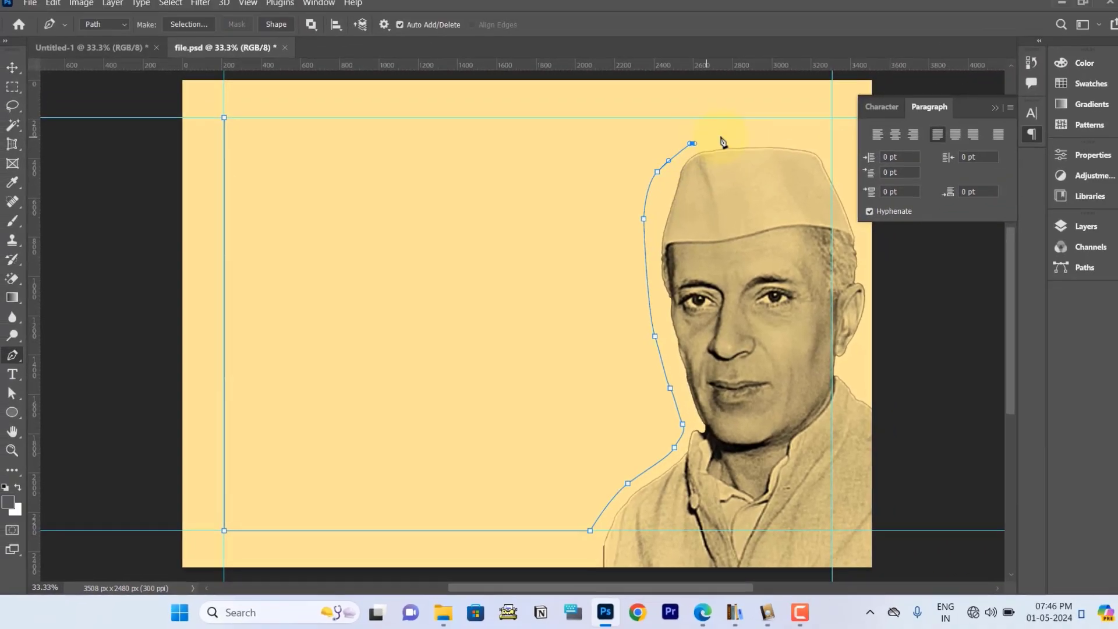
Step: Carry the path over the cap to the right guide, up to the top guide, and close it at its starting point
click(939, 1)
click(1012, 4)
click(1048, 25)
click(1048, 0)
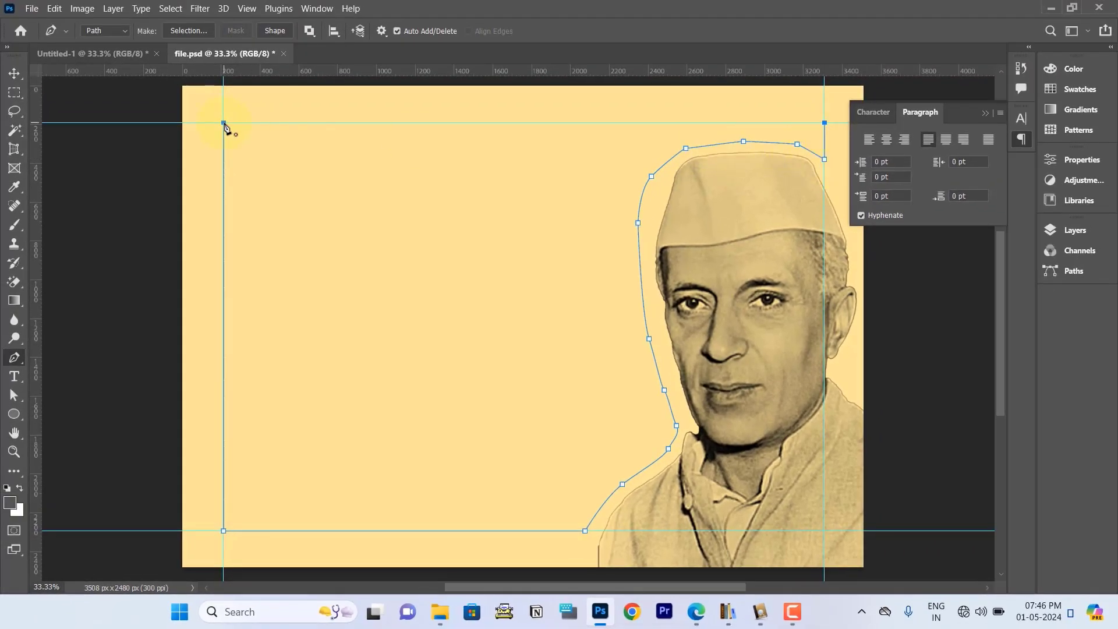
click(224, 123)
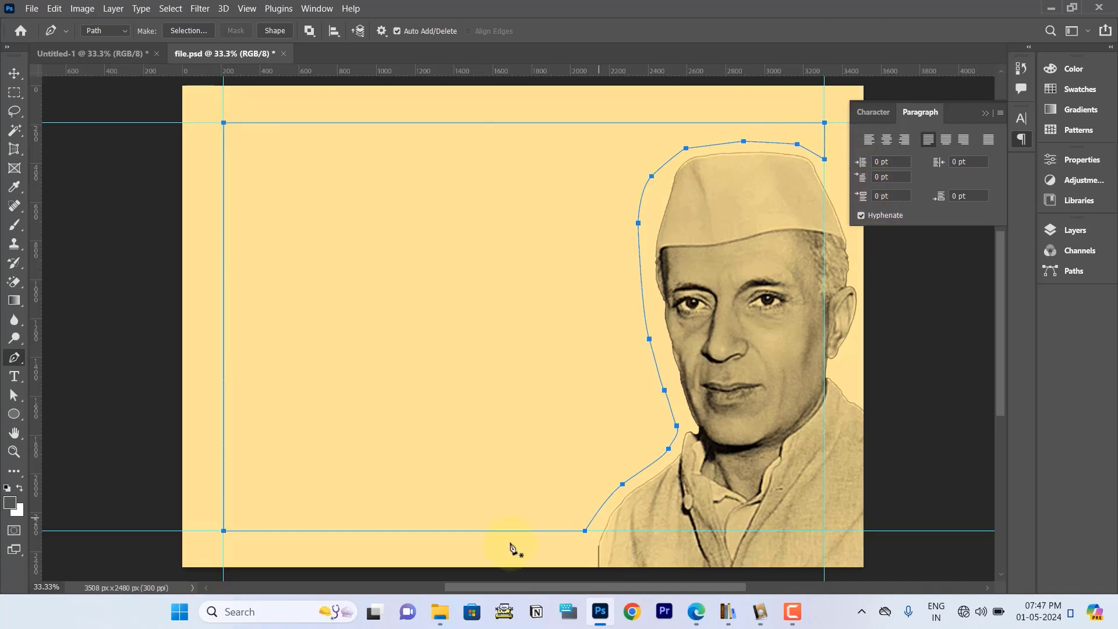
click(491, 123)
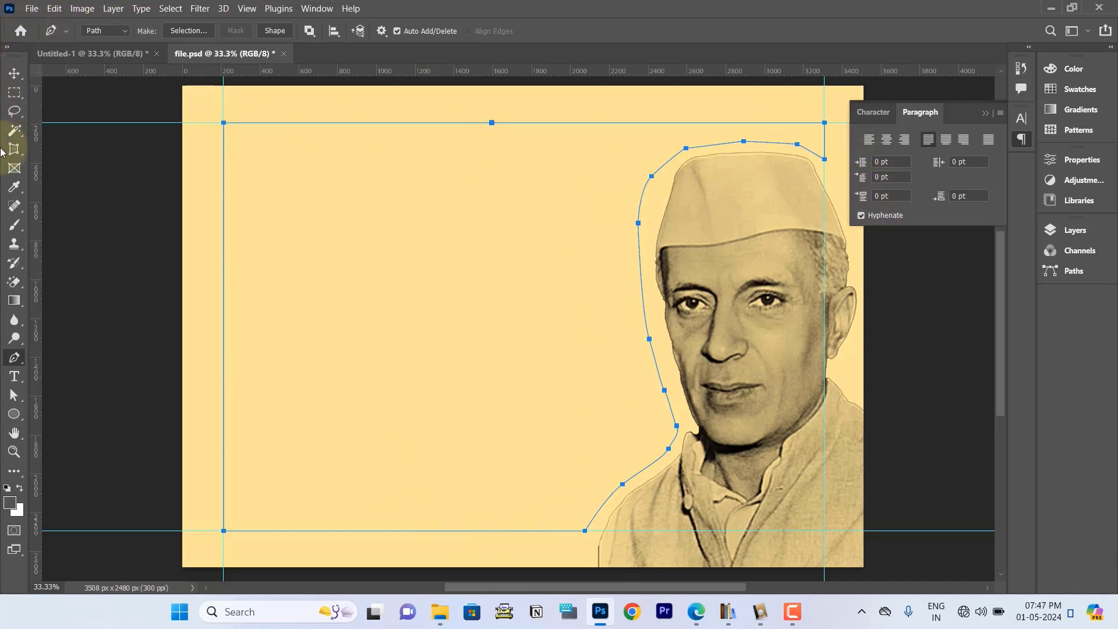
Step: Place paragraph text inside the closed path, paste the copied Lorem Ipsum twice to fill it, and commit the edit
click(13, 376)
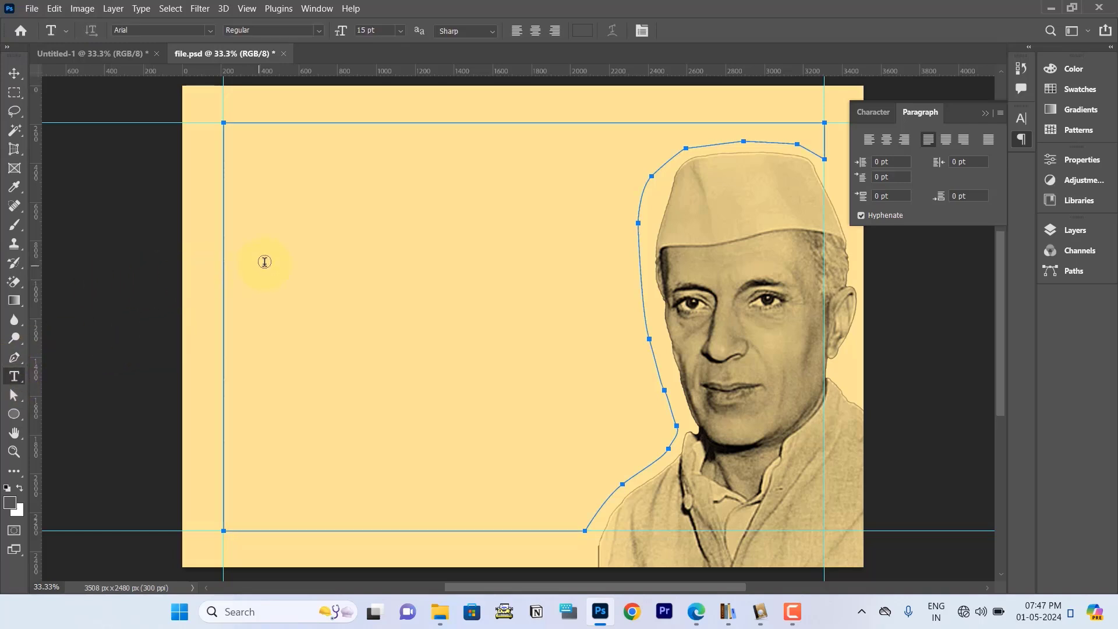
click(282, 206)
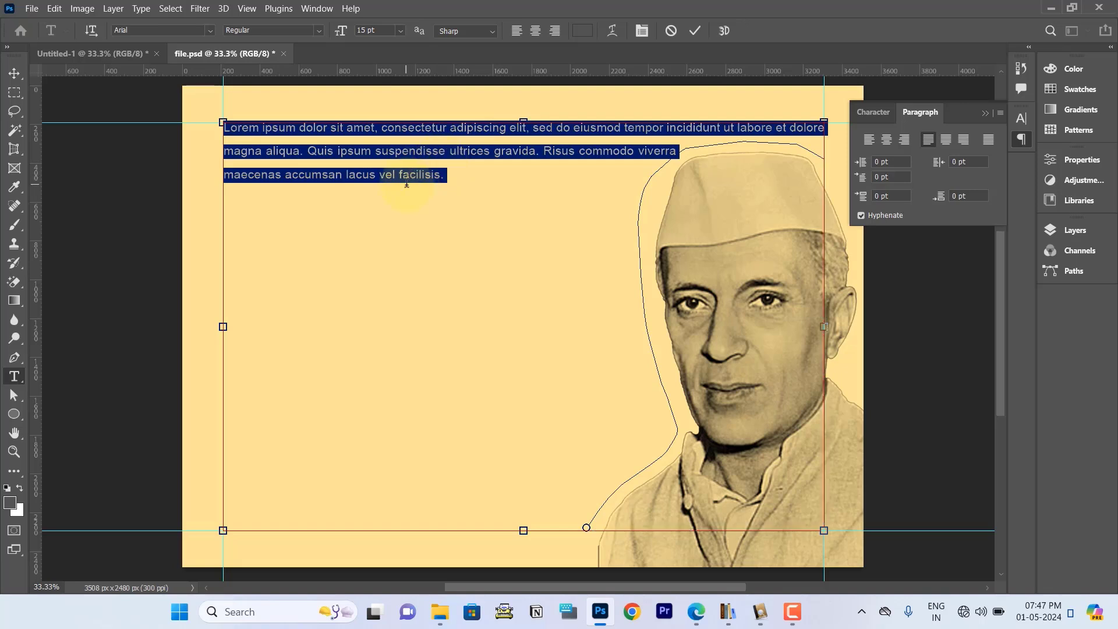
key(ctrl+v)
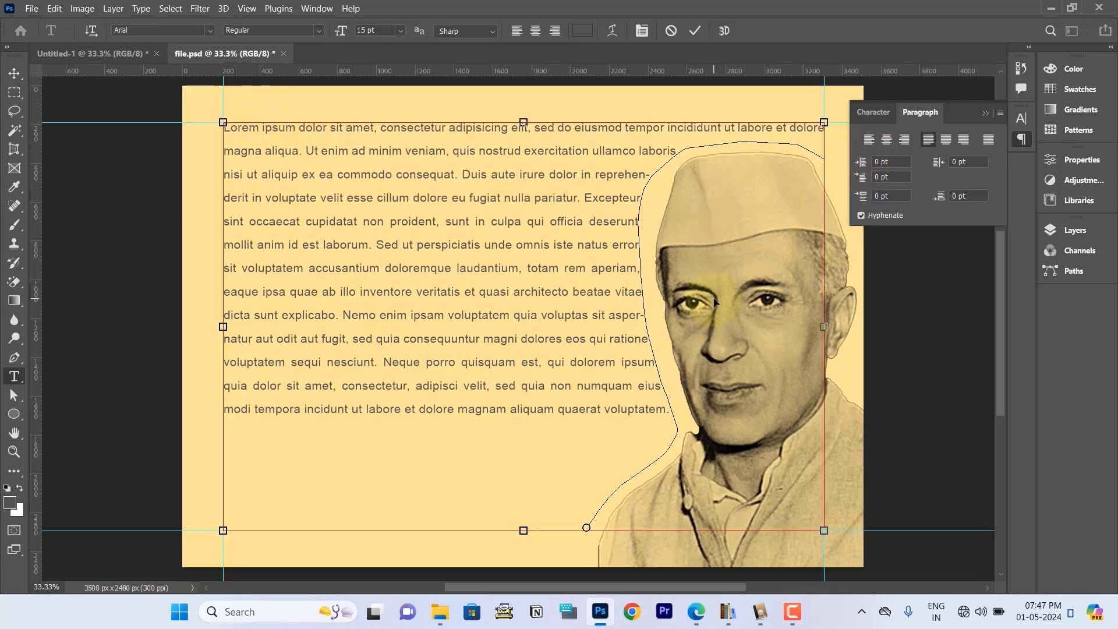
key(ctrl+v)
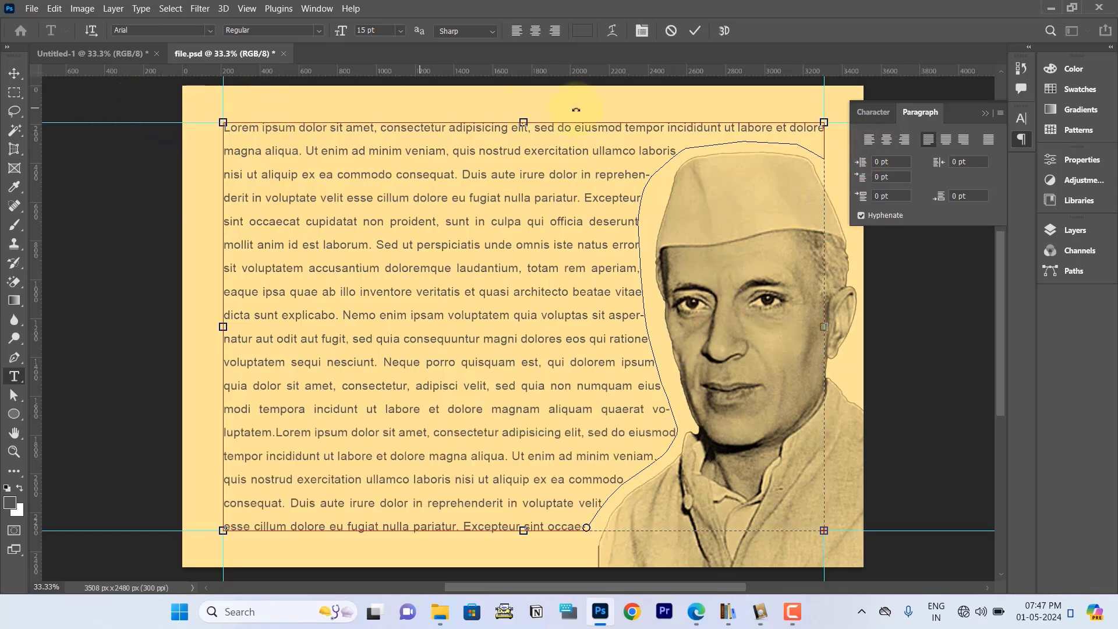
click(694, 32)
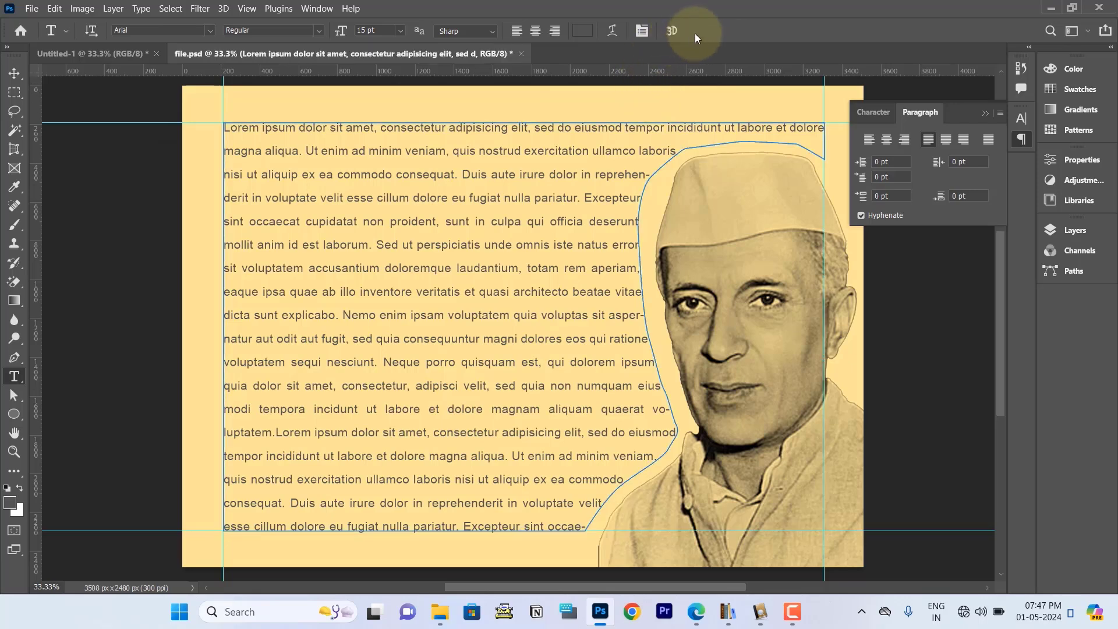
Step: Remove the top horizontal guide with the Move tool, and hide the remaining guides
click(15, 72)
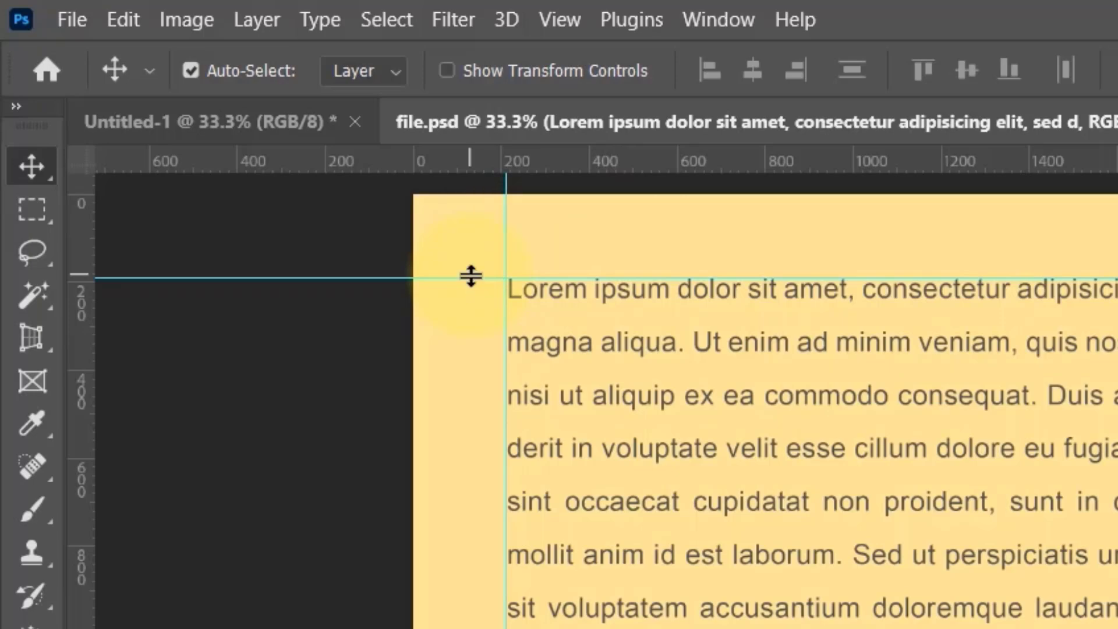
drag(471, 276, 686, 11)
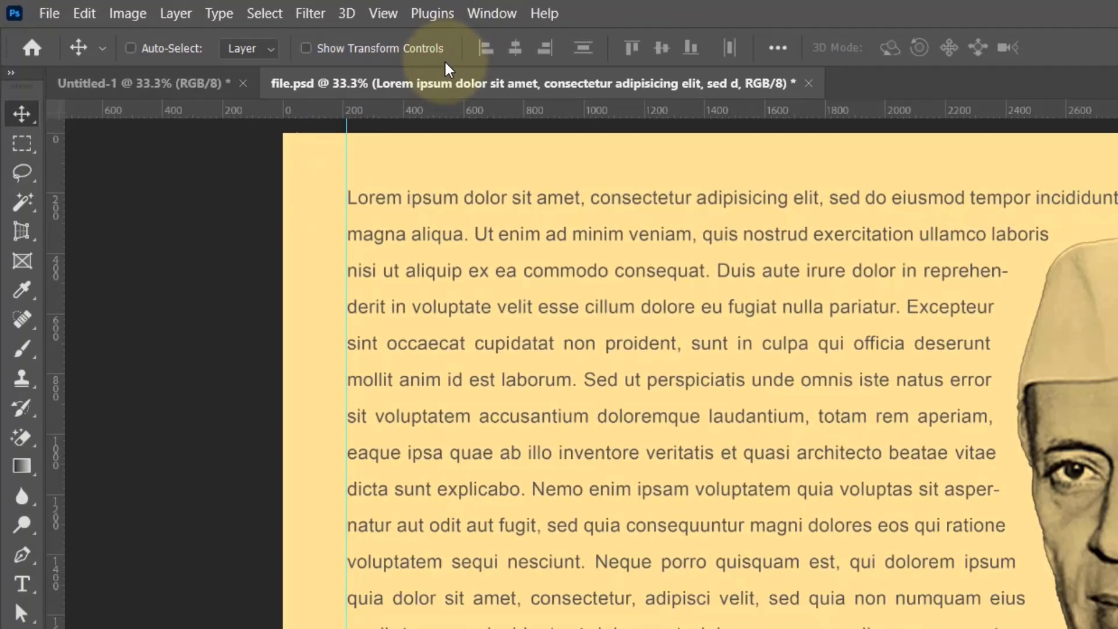
key(ctrl+h)
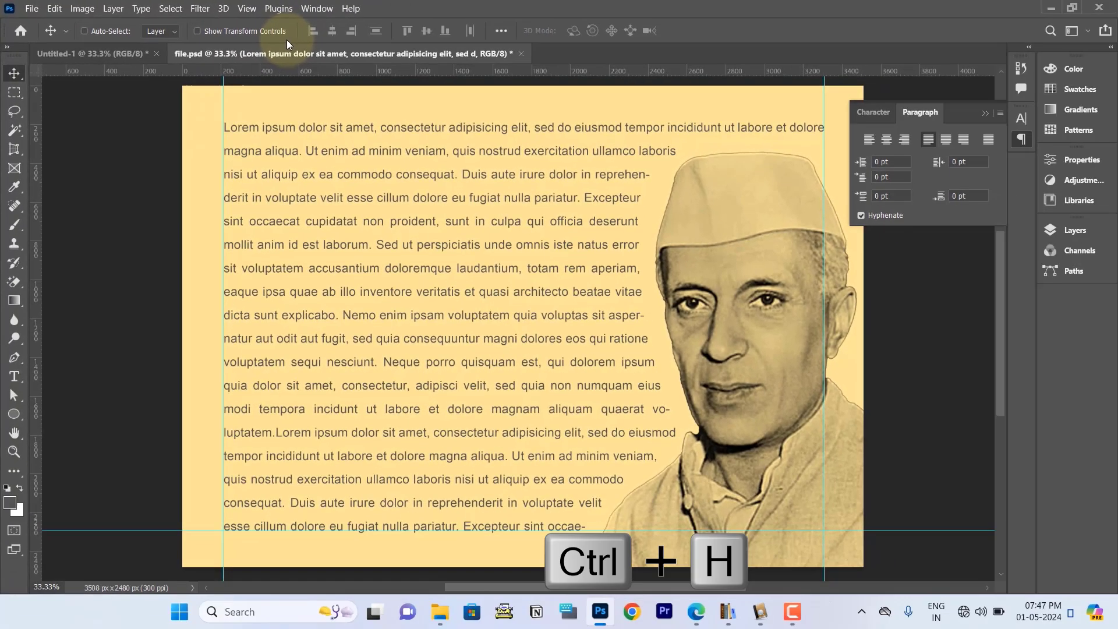
key(ctrl+h)
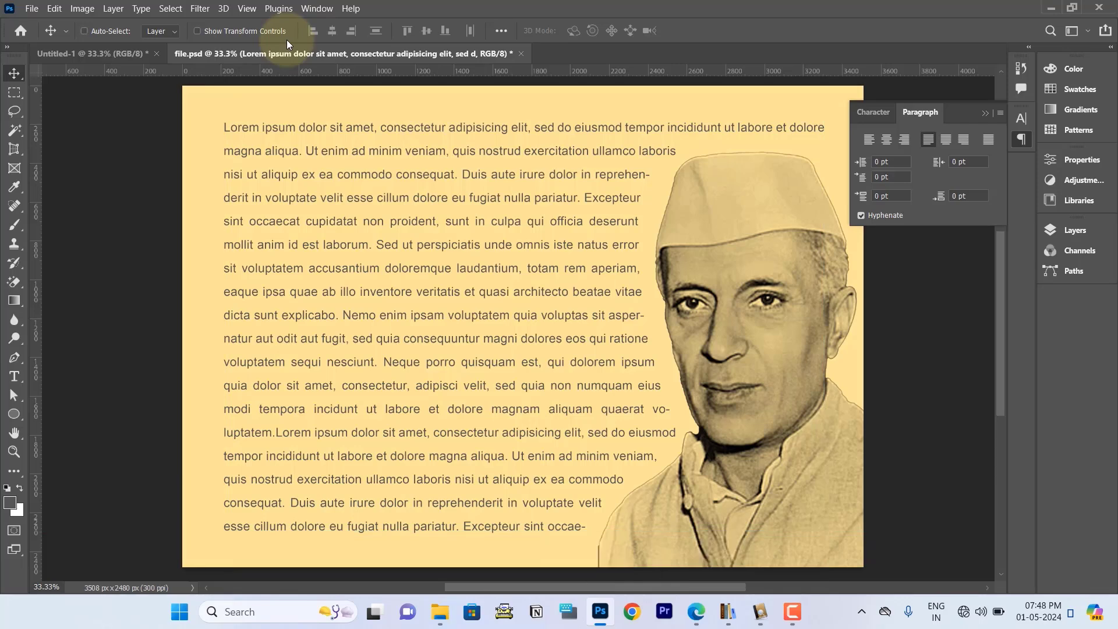
key(ctrl+h)
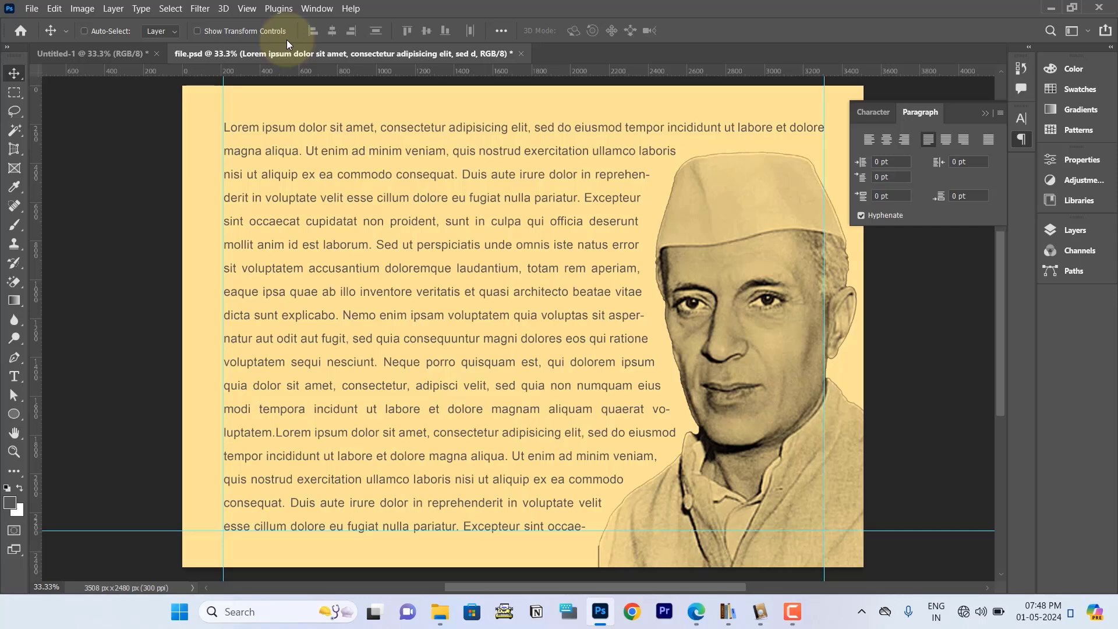
key(ctrl+h)
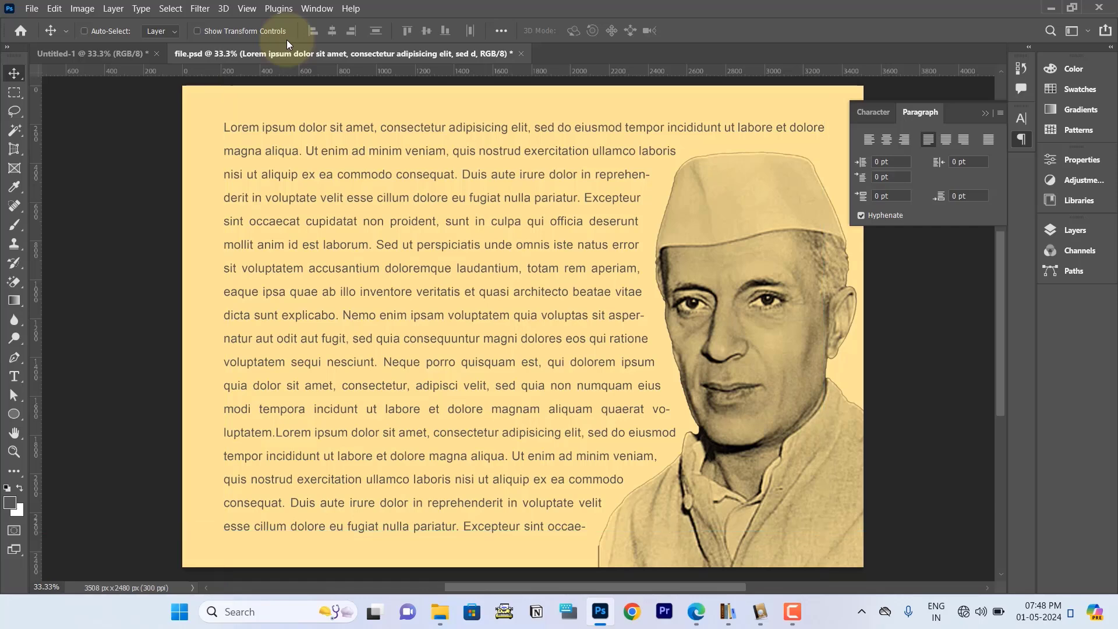